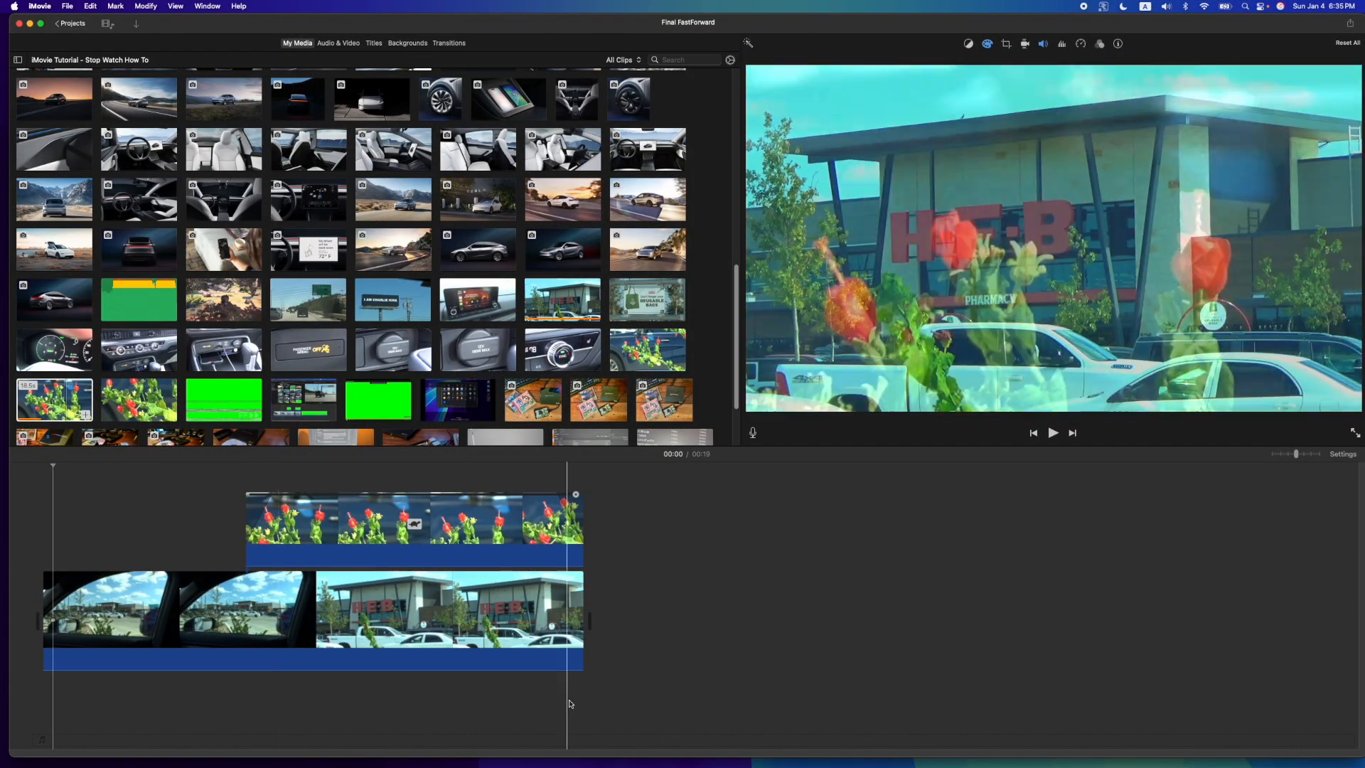
- Delete all clips from the Final FastForward timeline and return to the project overview
{"action": "left_click_drag", "start_coordinate": [633, 694], "coordinate": [79, 501]}
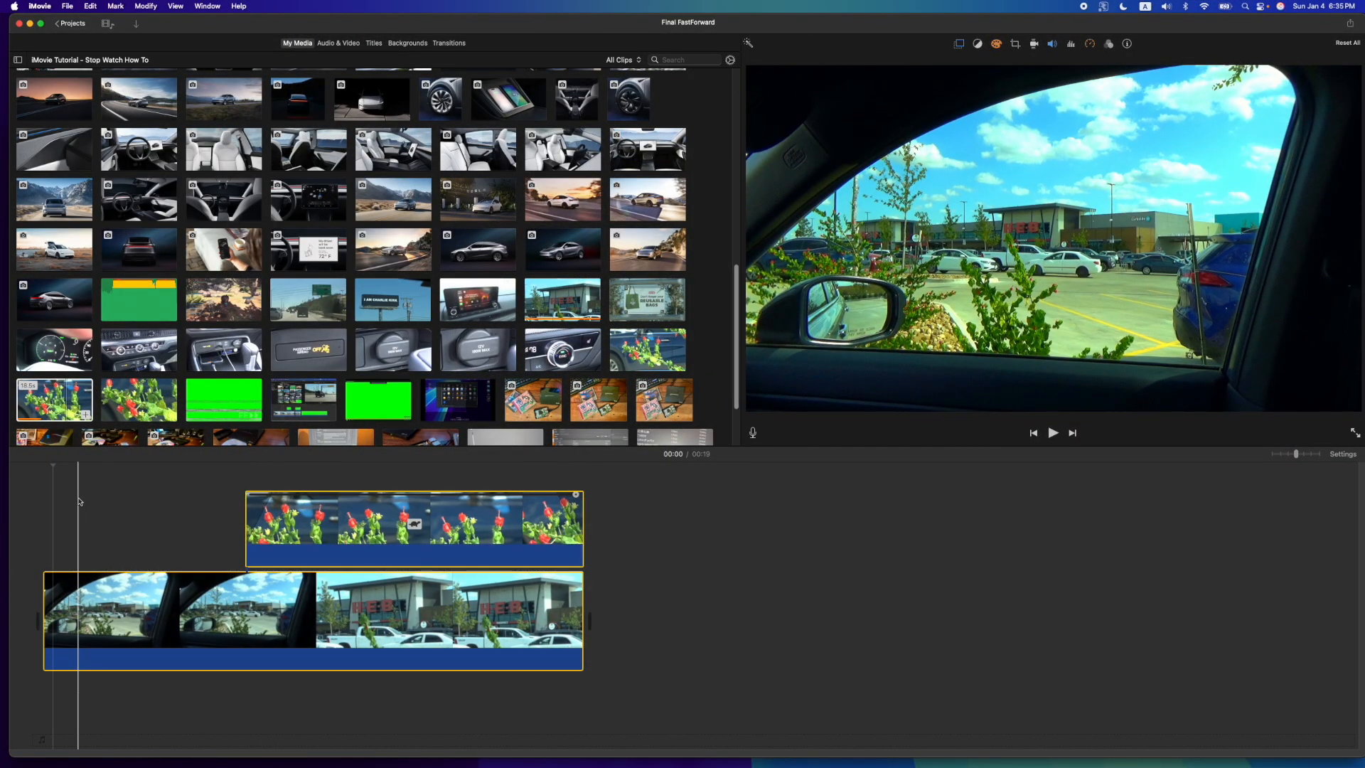
{"action": "key", "text": "Delete"}
{"action": "left_click", "coordinate": [70, 24]}
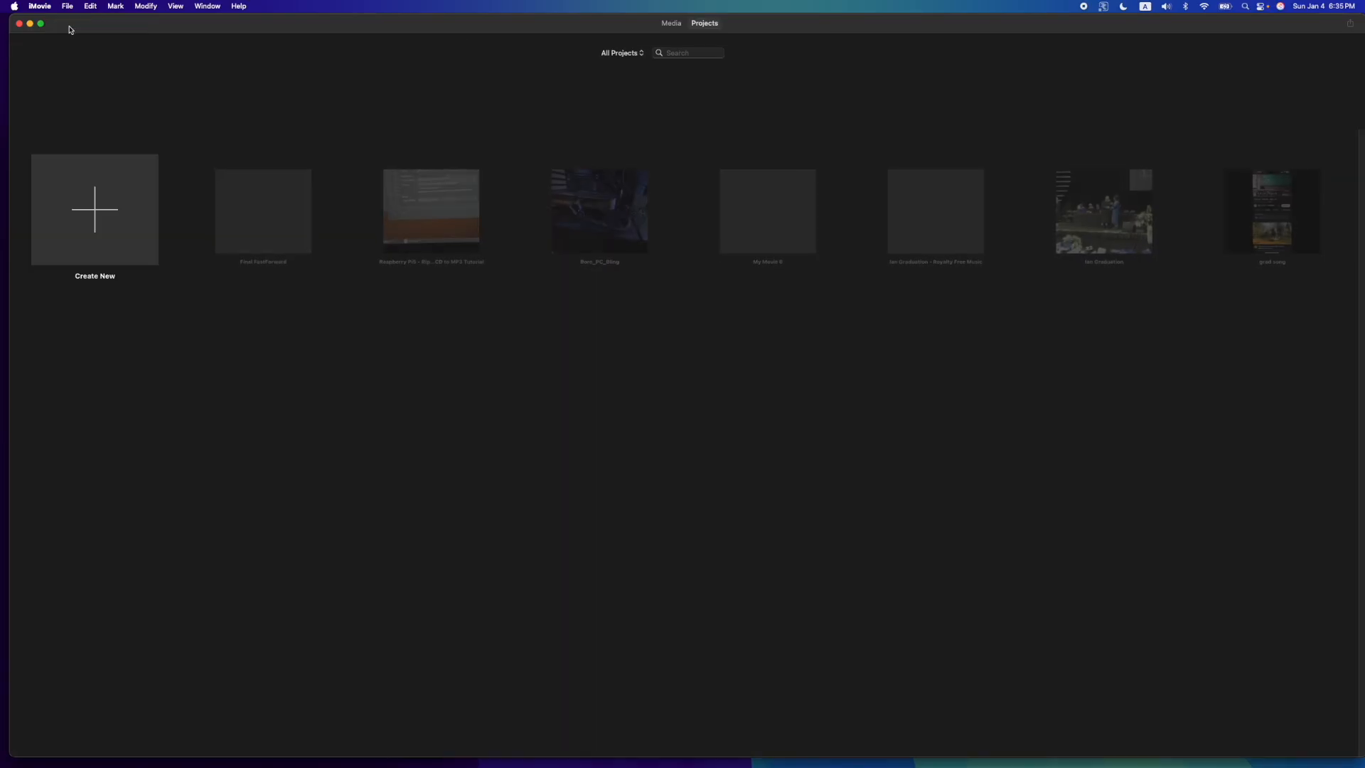
- Create a new empty movie project
{"action": "left_click", "coordinate": [94, 205]}
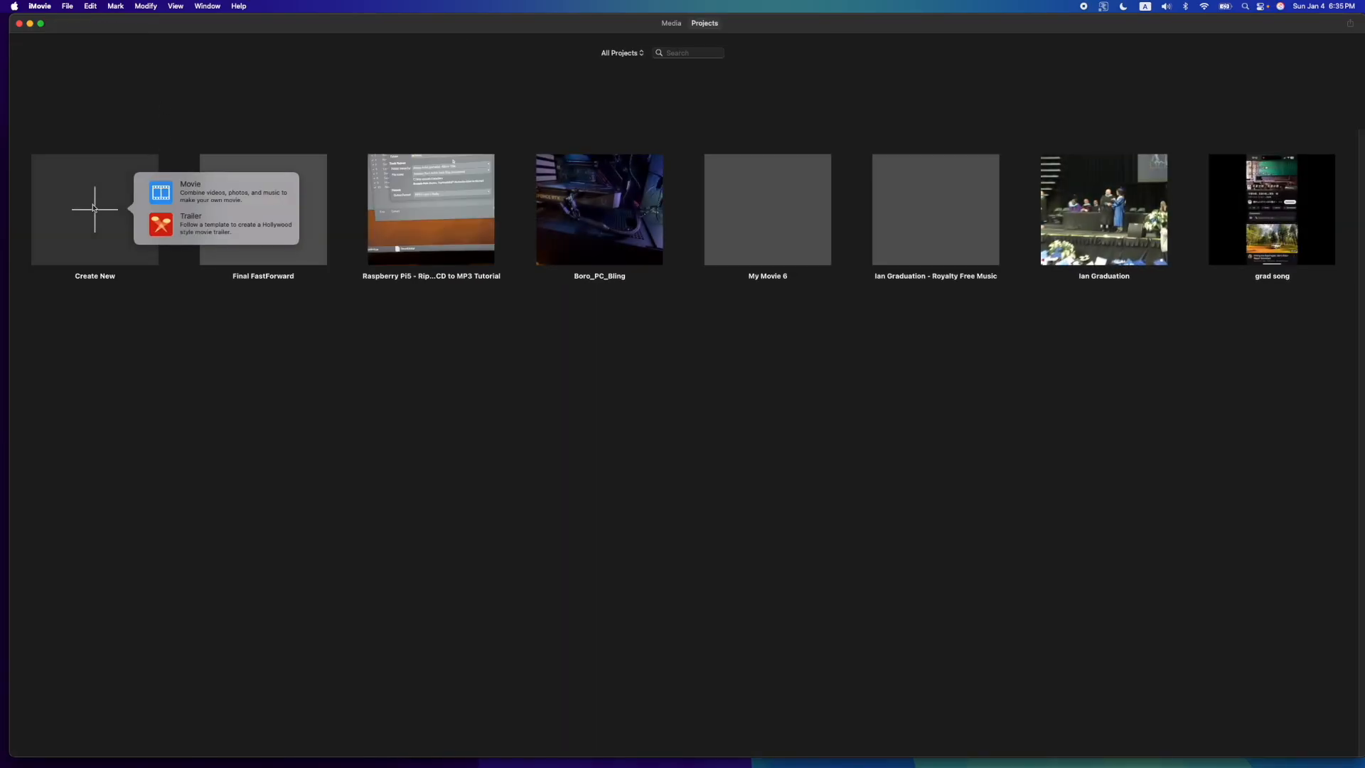
{"action": "left_click", "coordinate": [102, 126]}
{"action": "left_click", "coordinate": [109, 203]}
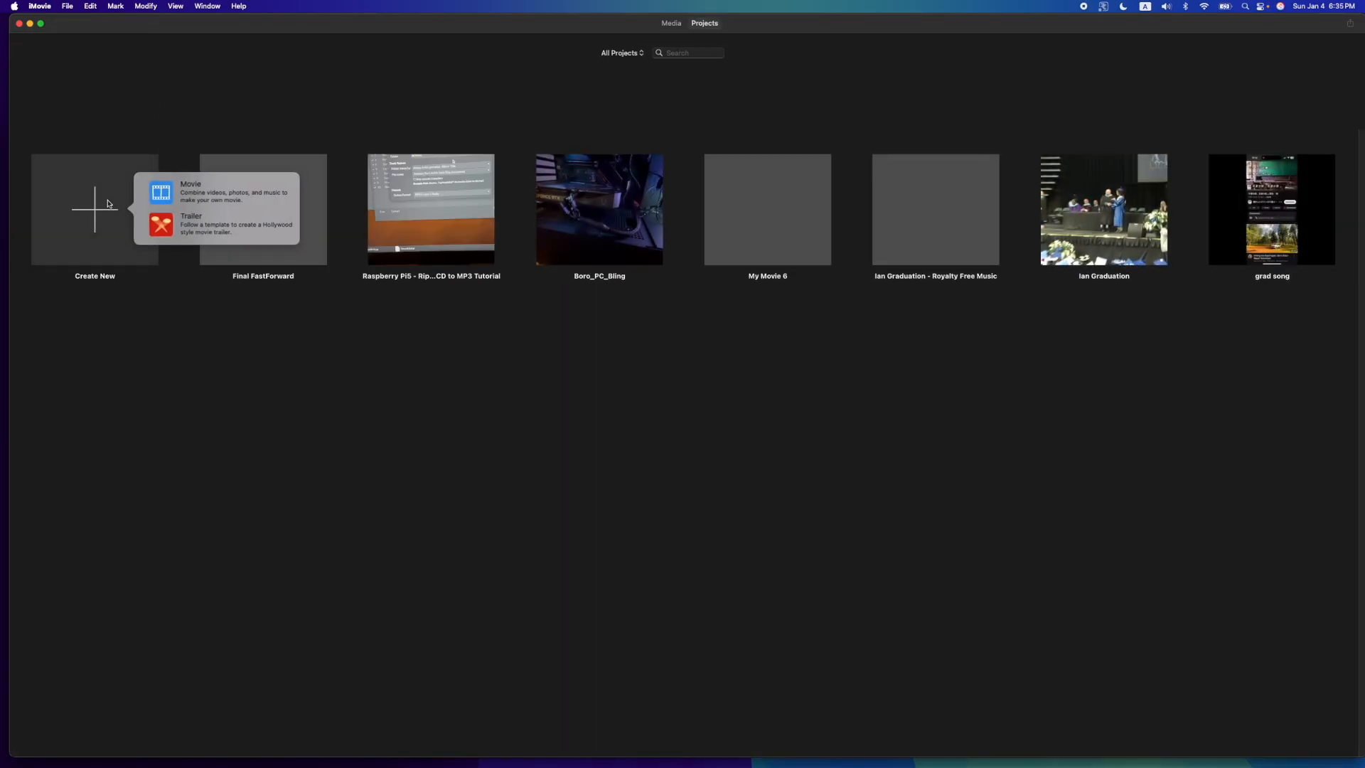
{"action": "left_click", "coordinate": [206, 188]}
- Add the H-E-B parking lot clip to the start of the timeline and lower its audio to 0%
{"action": "scroll", "coordinate": [631, 259], "scroll_direction": "down", "scroll_amount": 3}
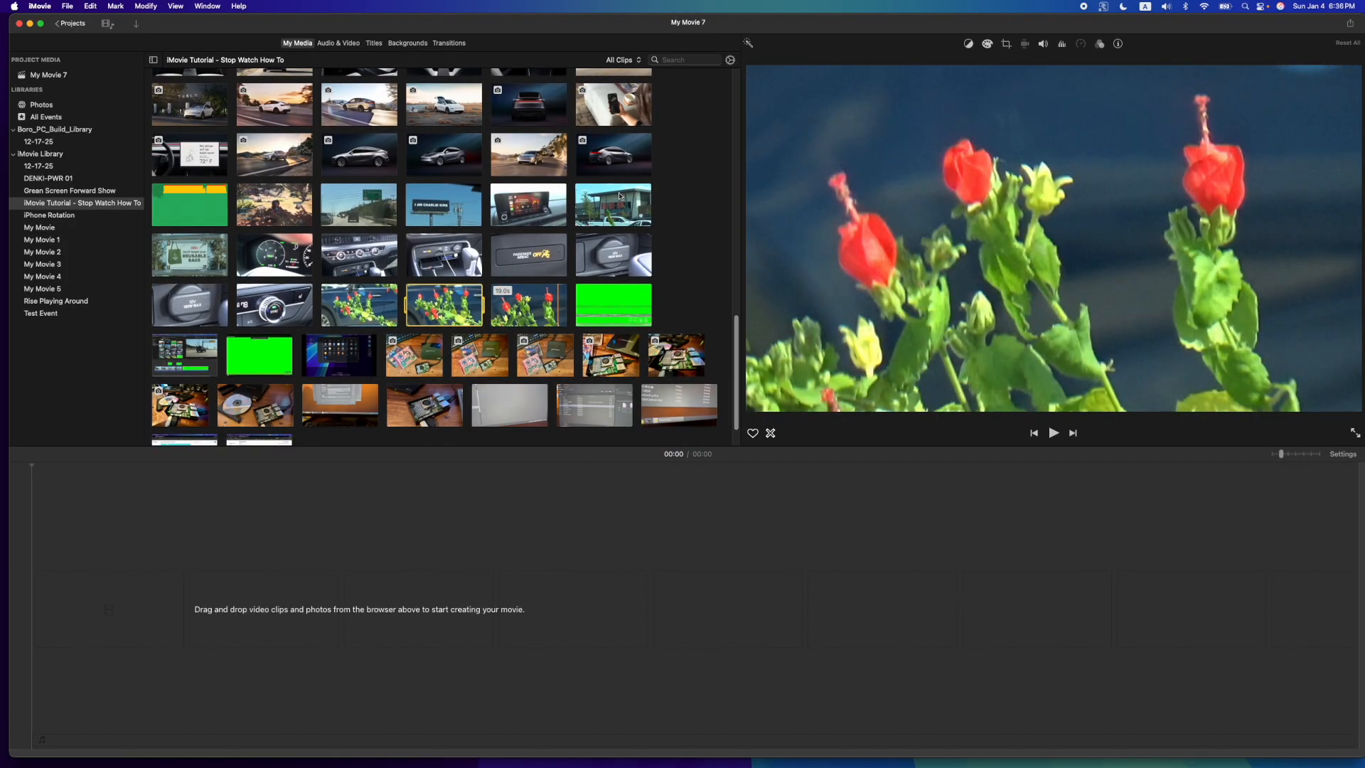
{"action": "left_click_drag", "start_coordinate": [620, 196], "coordinate": [116, 601]}
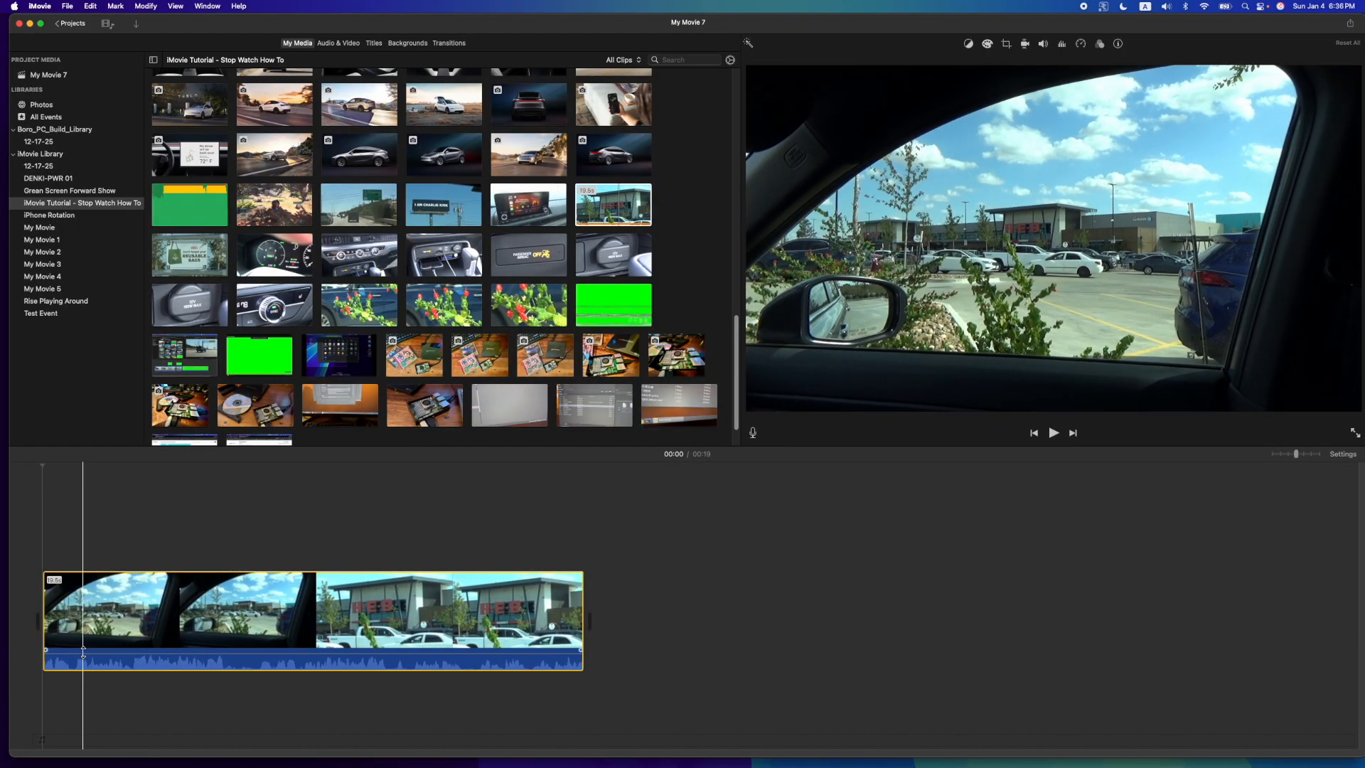
{"action": "left_click_drag", "start_coordinate": [213, 650], "coordinate": [213, 676]}
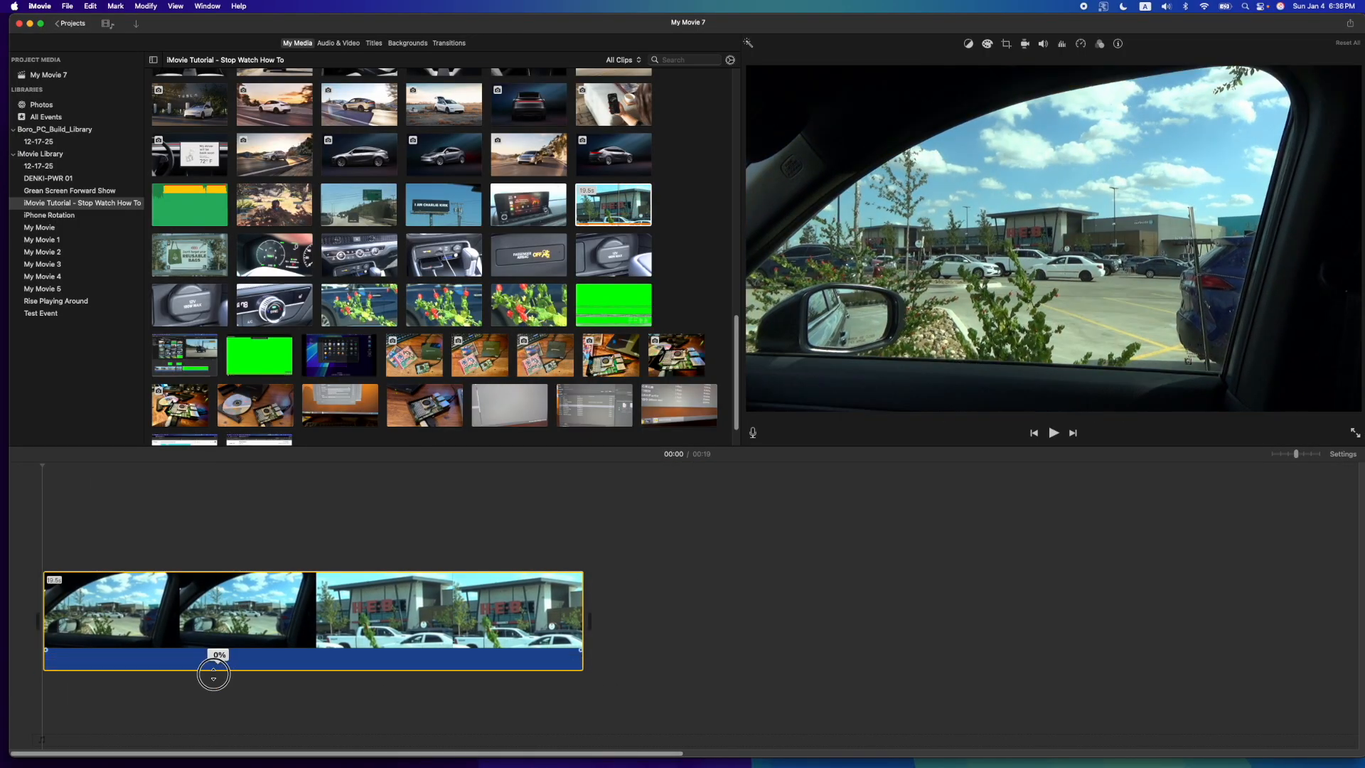
{"action": "left_click", "coordinate": [265, 618]}
- Place a red flower clip on the overlay track above the parking lot clip and mute its audio
{"action": "left_click", "coordinate": [520, 310]}
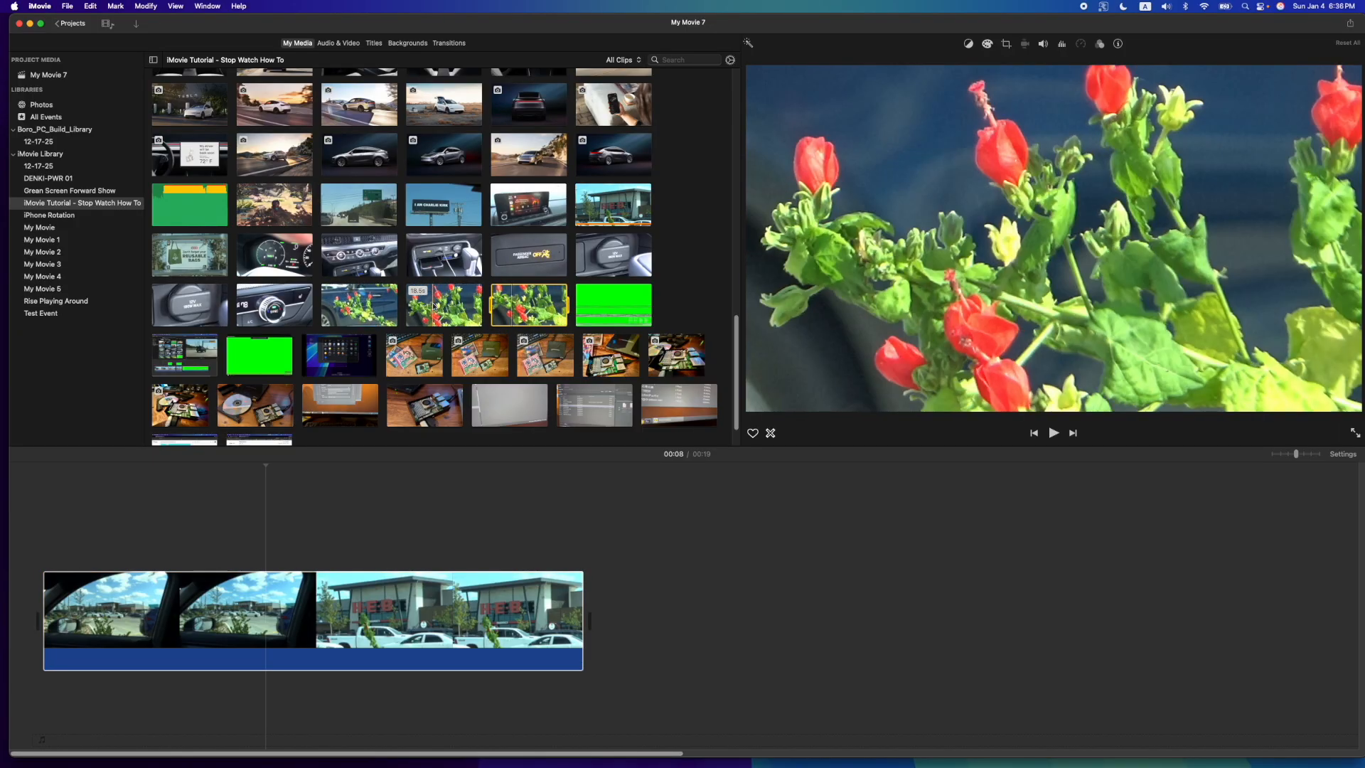
{"action": "left_click_drag", "start_coordinate": [443, 306], "coordinate": [61, 525]}
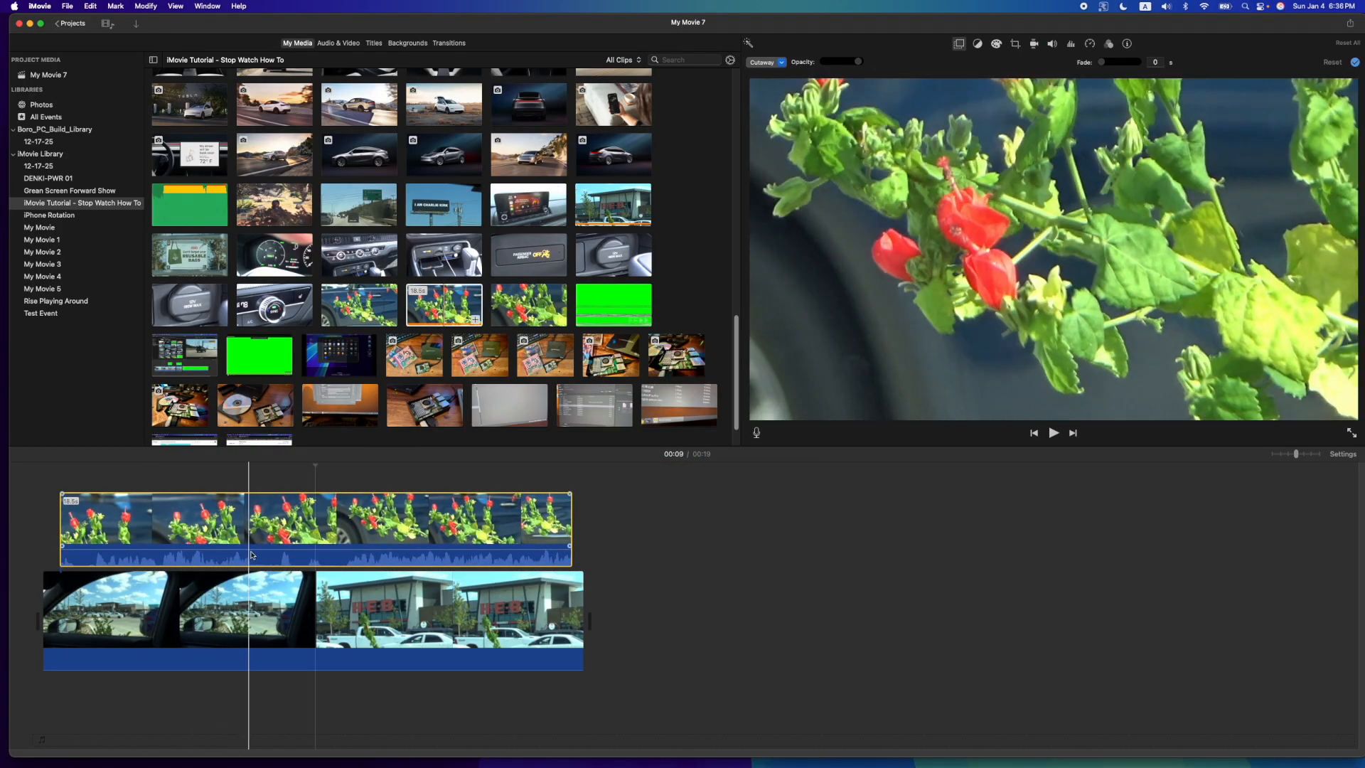
{"action": "left_click_drag", "start_coordinate": [252, 547], "coordinate": [253, 567]}
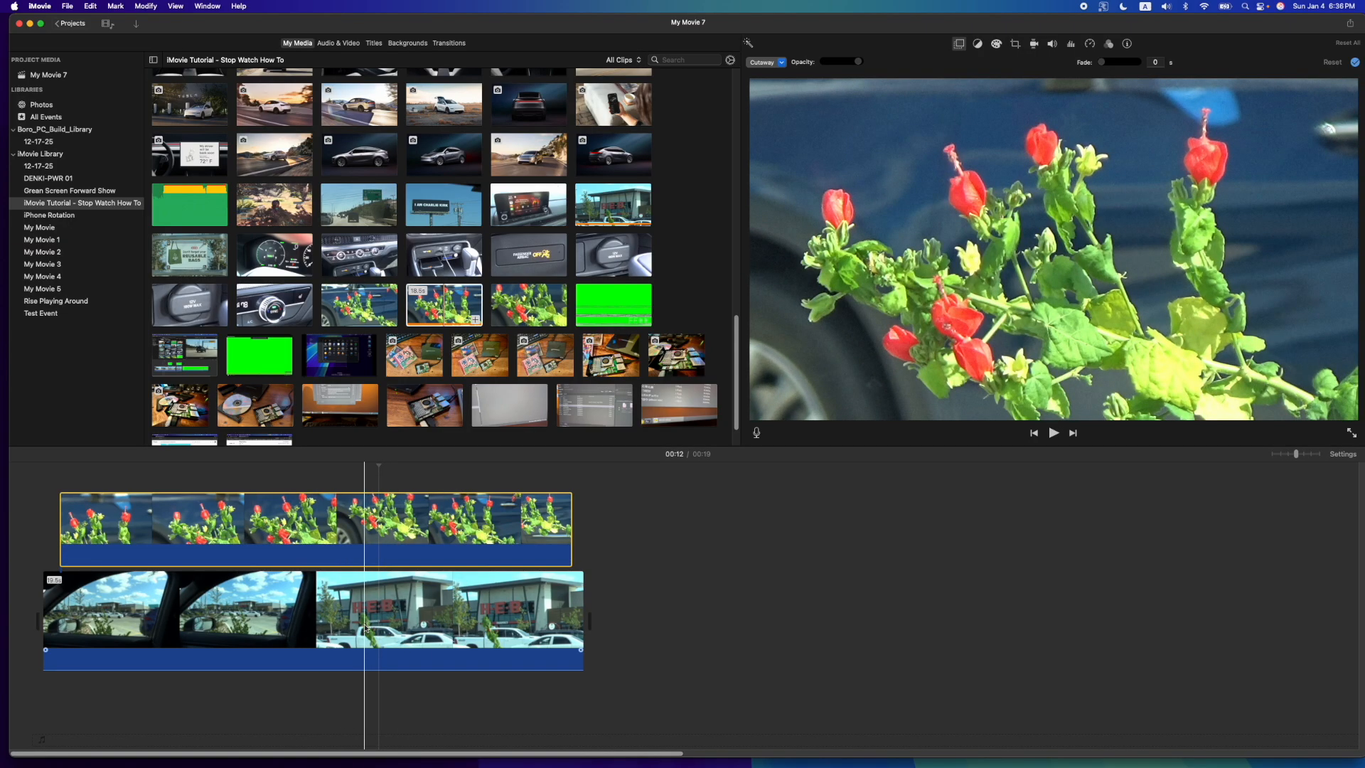
{"action": "left_click", "coordinate": [383, 611]}
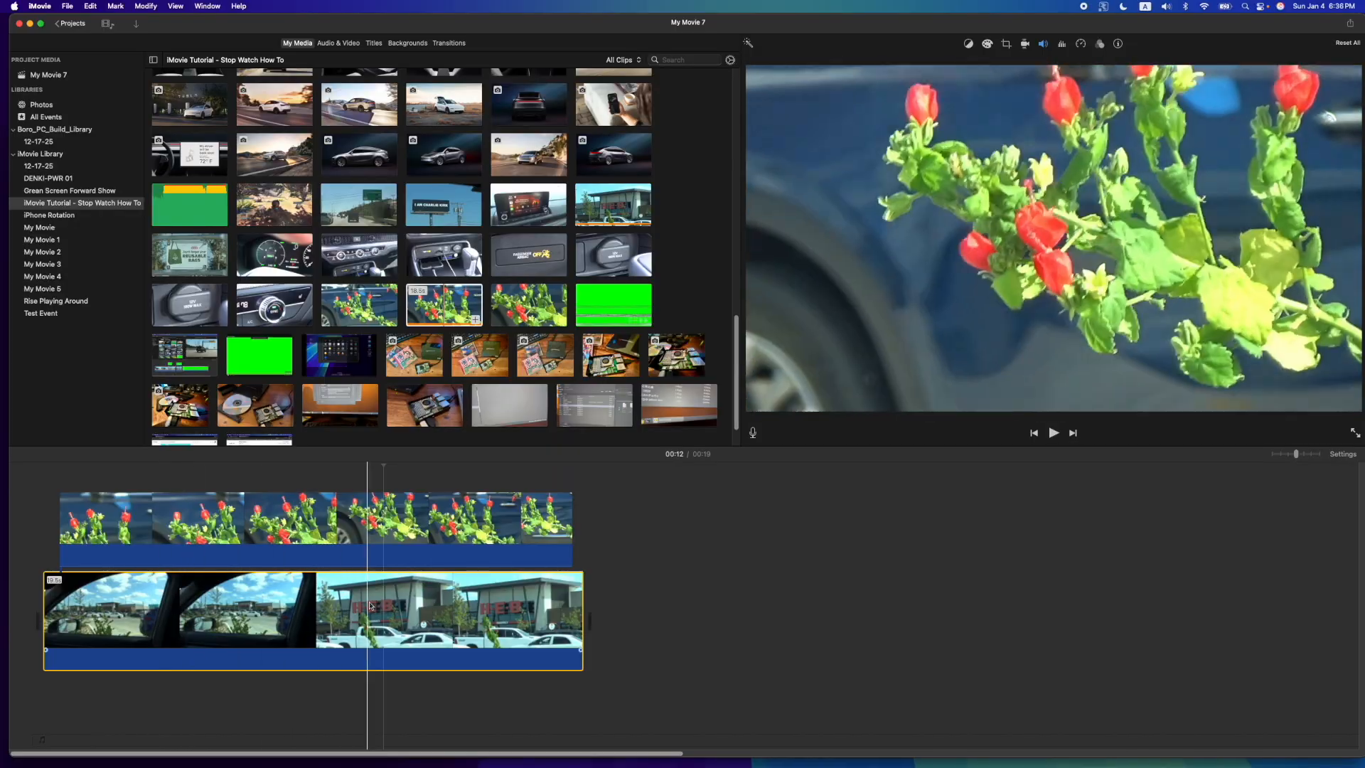
{"action": "left_click", "coordinate": [355, 526]}
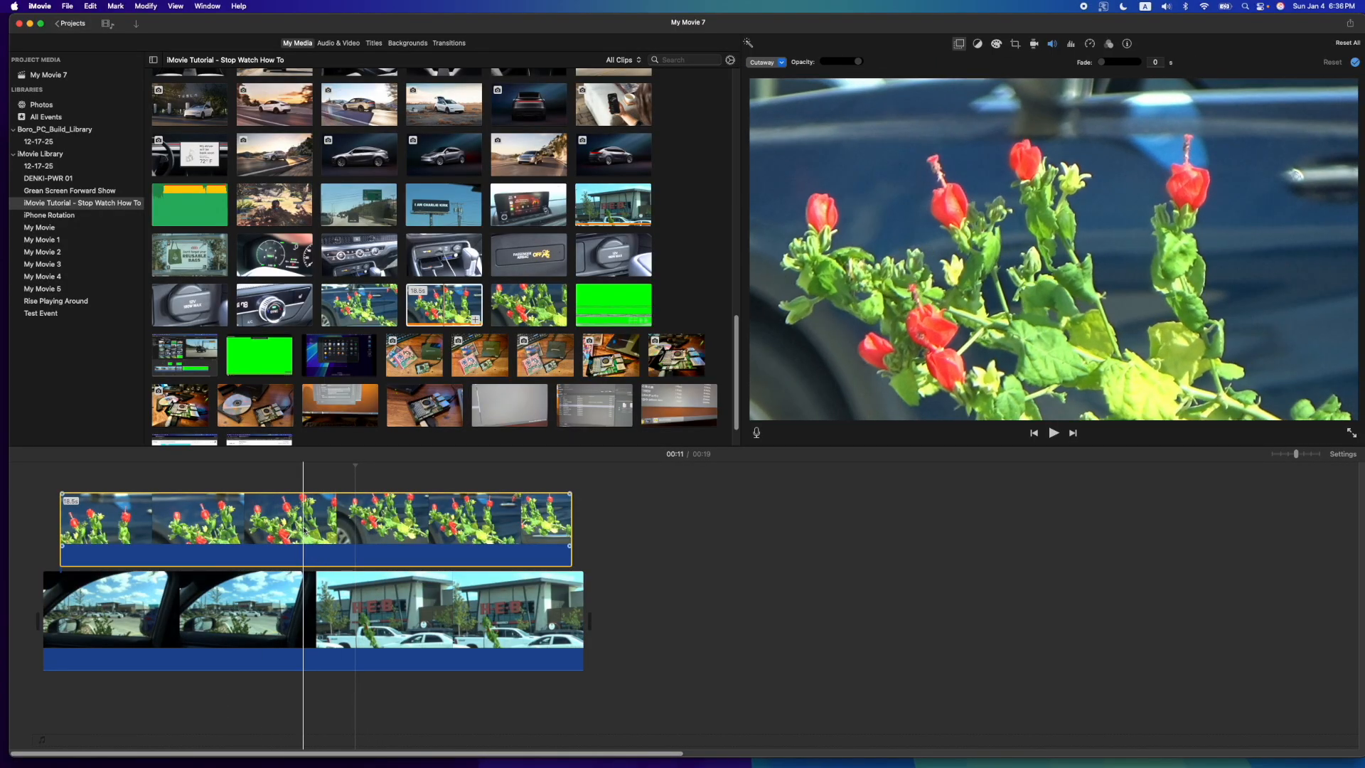
- Append the flower clip to the main track and overlay the parking lot clip above it, with both muted and their starts aligned
{"action": "left_click_drag", "start_coordinate": [452, 304], "coordinate": [704, 618]}
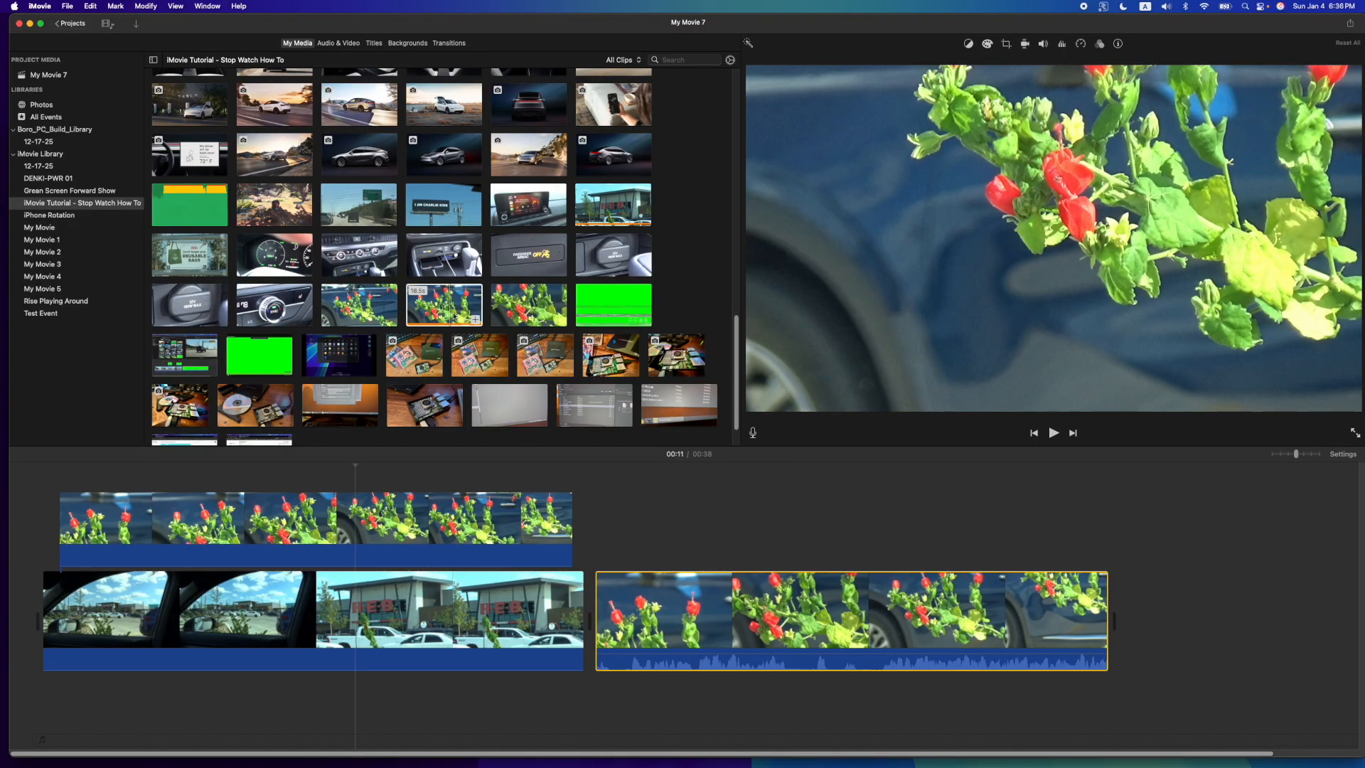
{"action": "left_click_drag", "start_coordinate": [603, 210], "coordinate": [733, 672]}
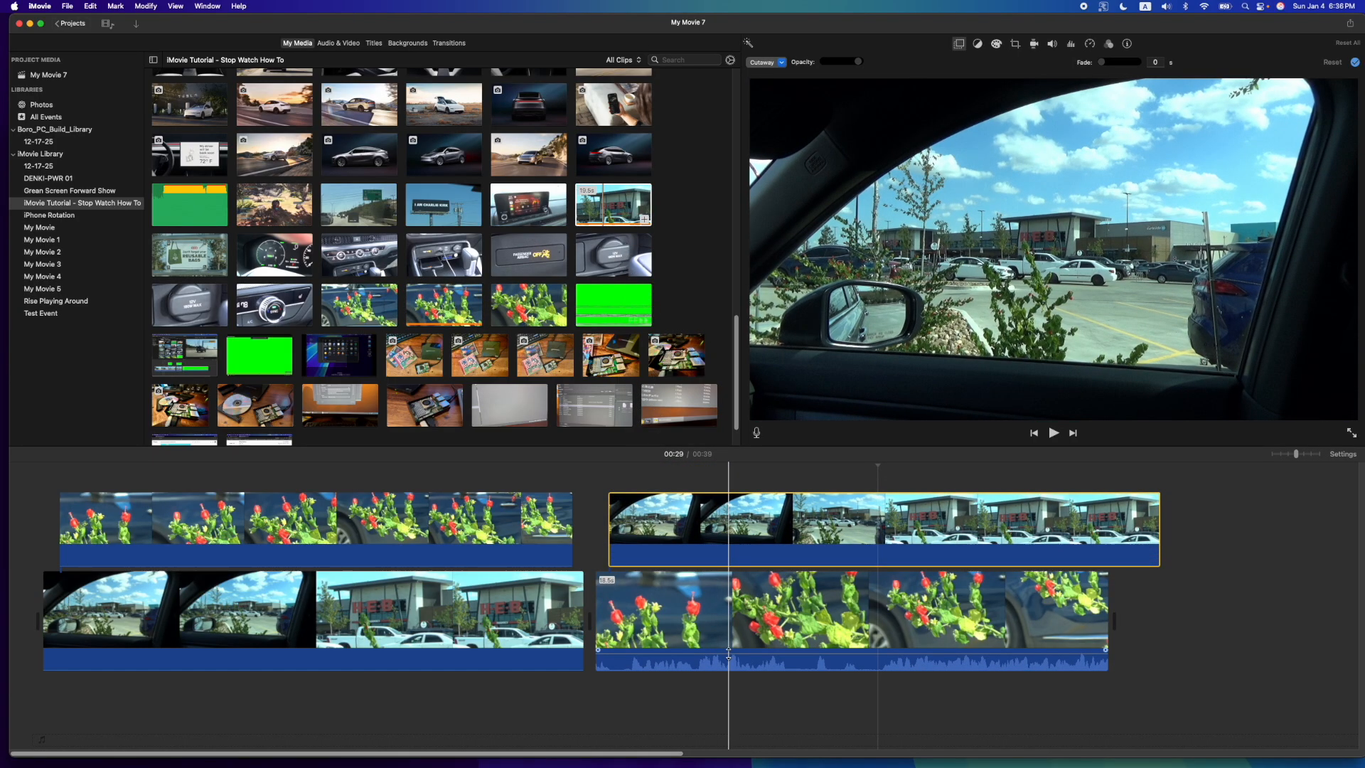
{"action": "left_click_drag", "start_coordinate": [798, 505], "coordinate": [784, 504]}
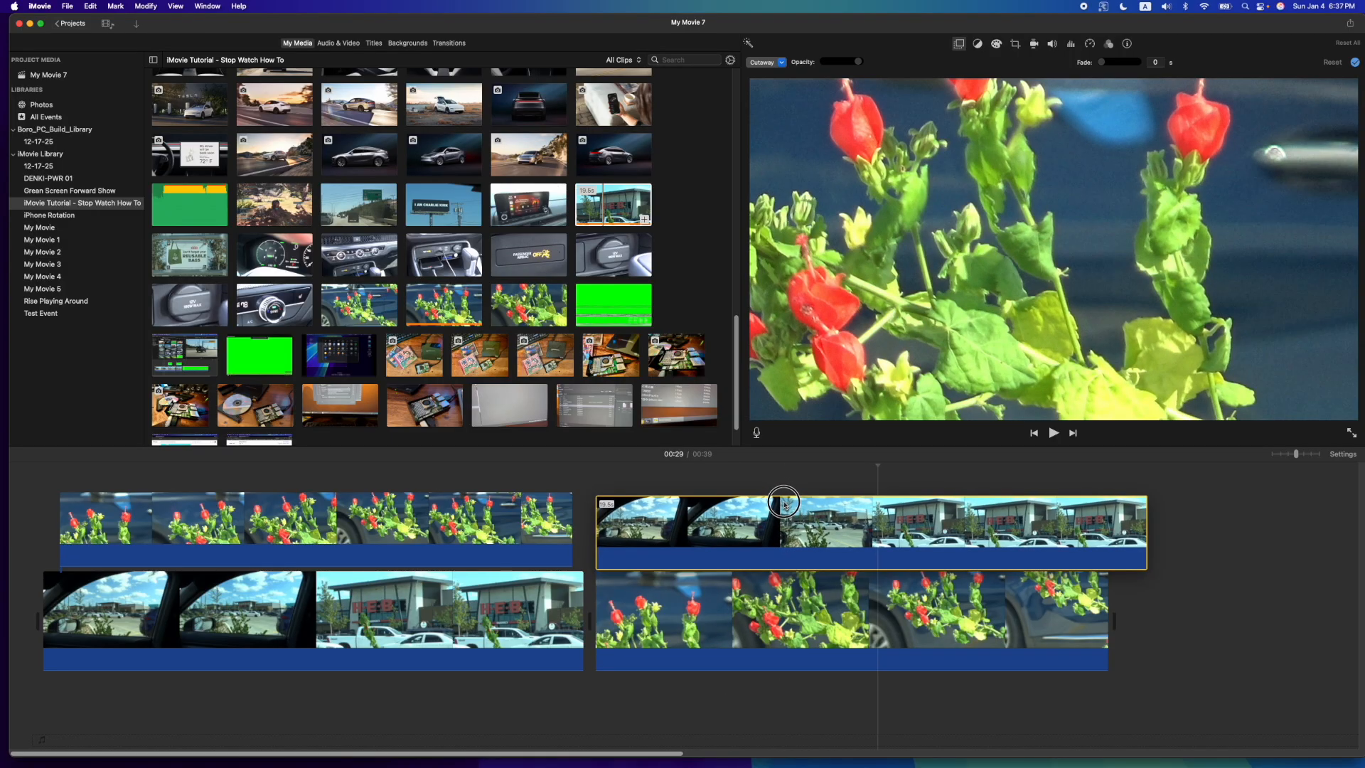
- Keep the first flower overlay as a Cutaway, lower its opacity to about half, and play the blend from the start
{"action": "left_click", "coordinate": [250, 530]}
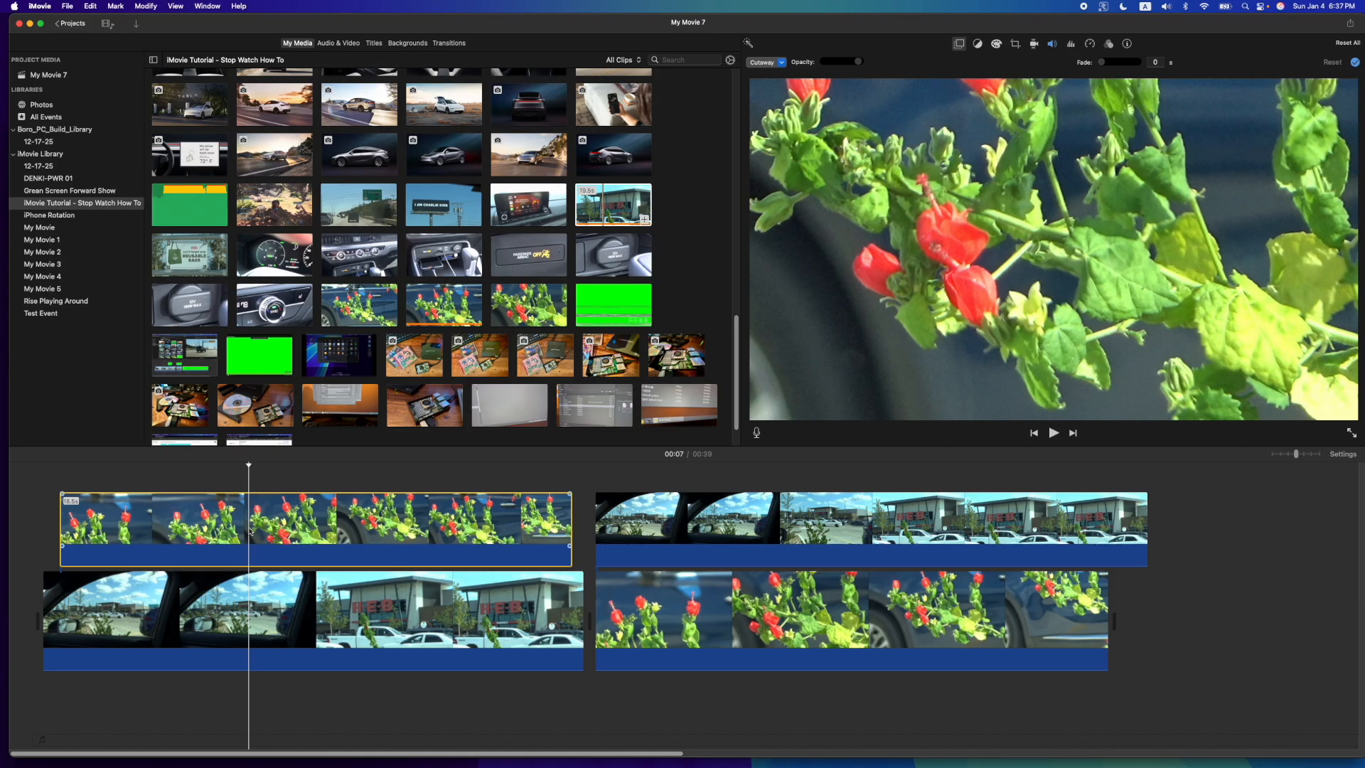
{"action": "left_click", "coordinate": [318, 512]}
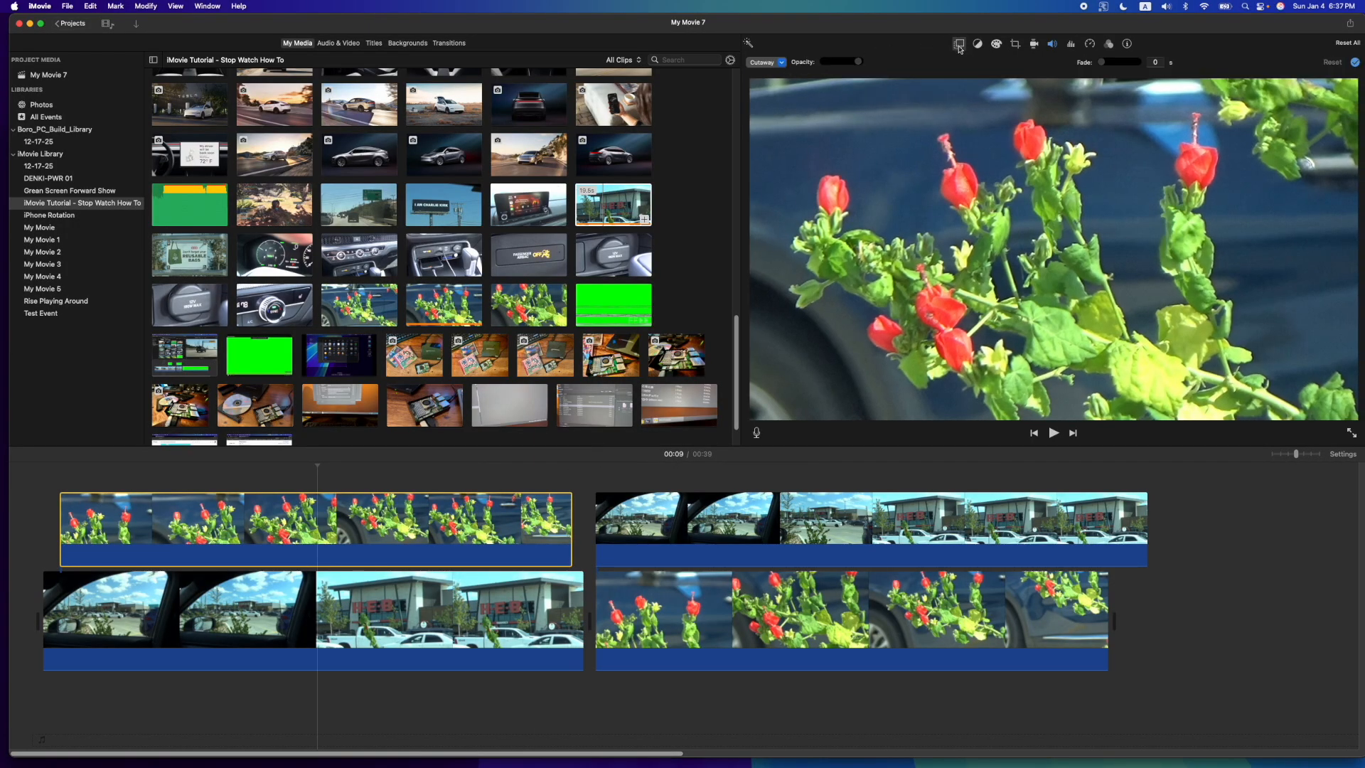
{"action": "left_click", "coordinate": [781, 63]}
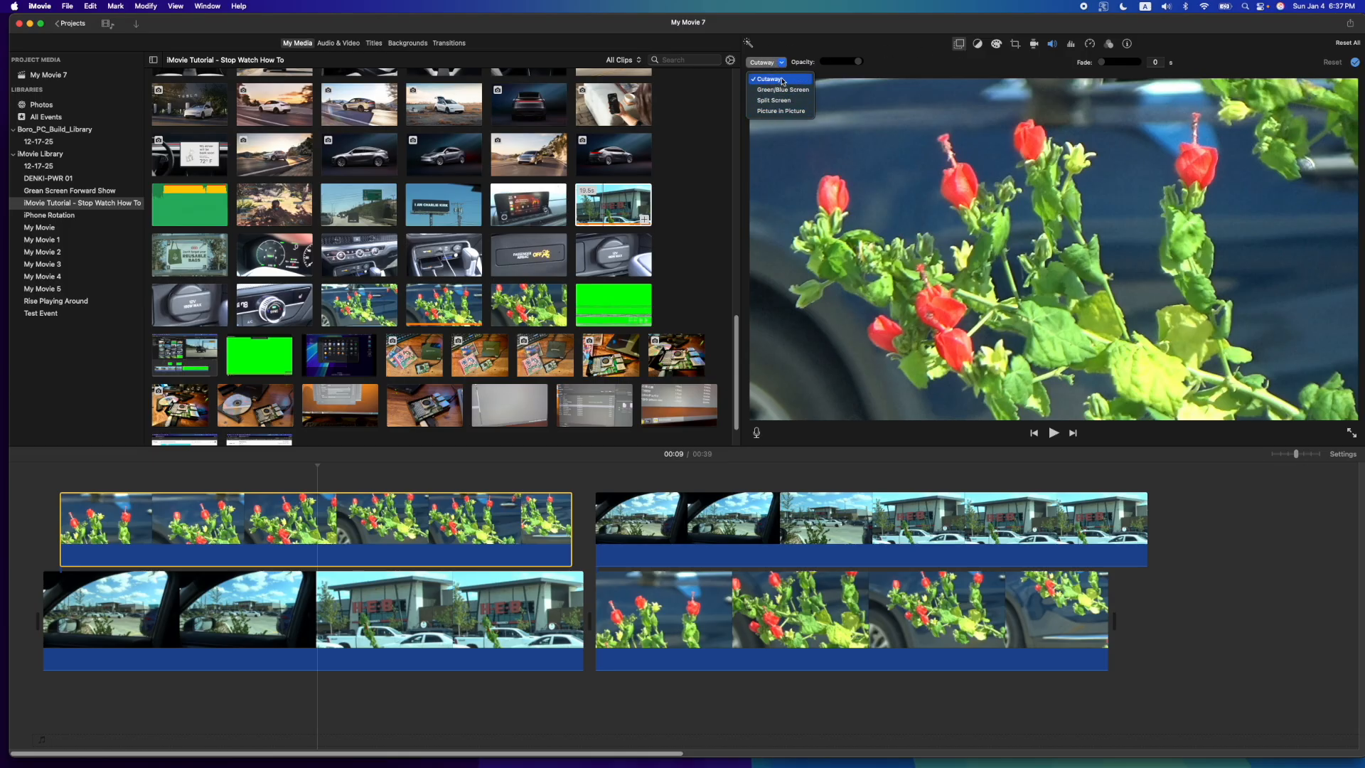
{"action": "left_click", "coordinate": [776, 81]}
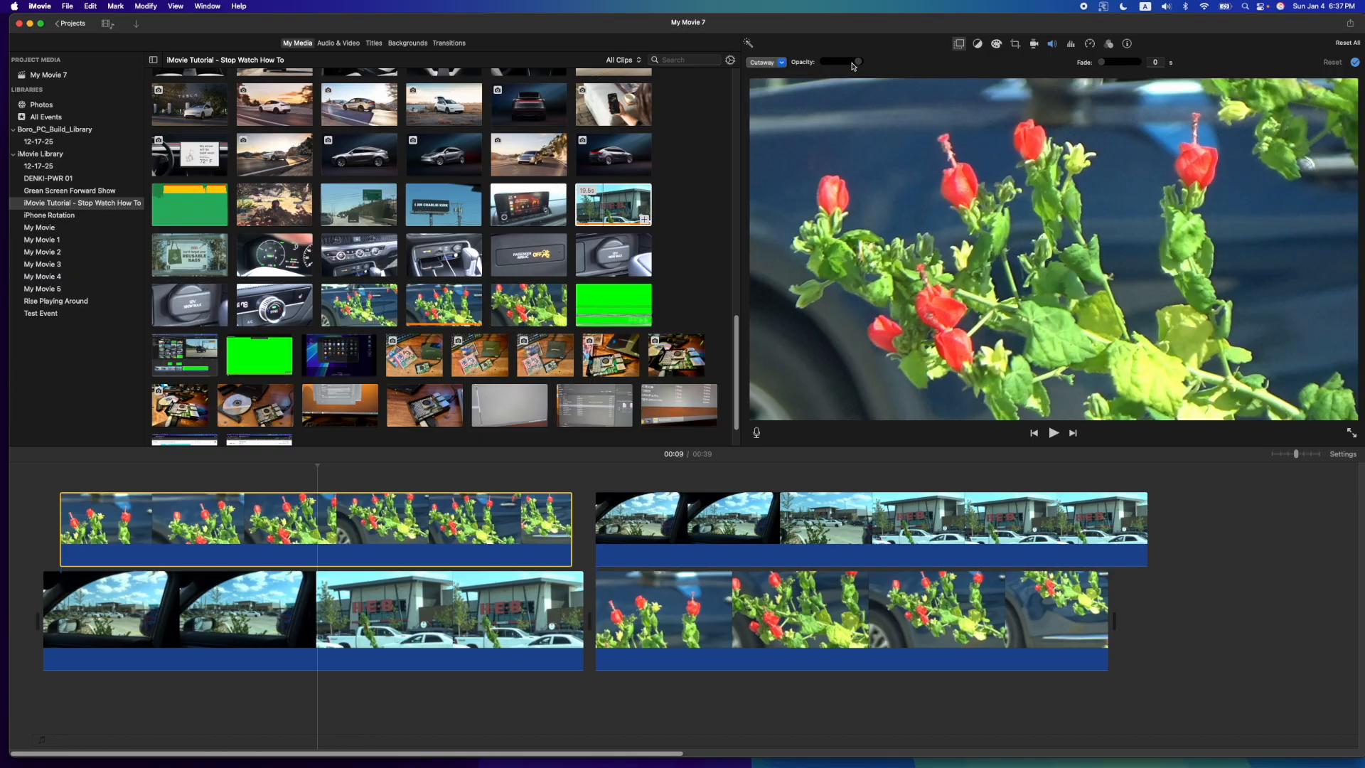
{"action": "mouse_move", "coordinate": [858, 63]}
{"action": "left_mouse_down"}
{"action": "mouse_move", "coordinate": [818, 64]}
{"action": "mouse_move", "coordinate": [846, 65]}
{"action": "left_mouse_up"}
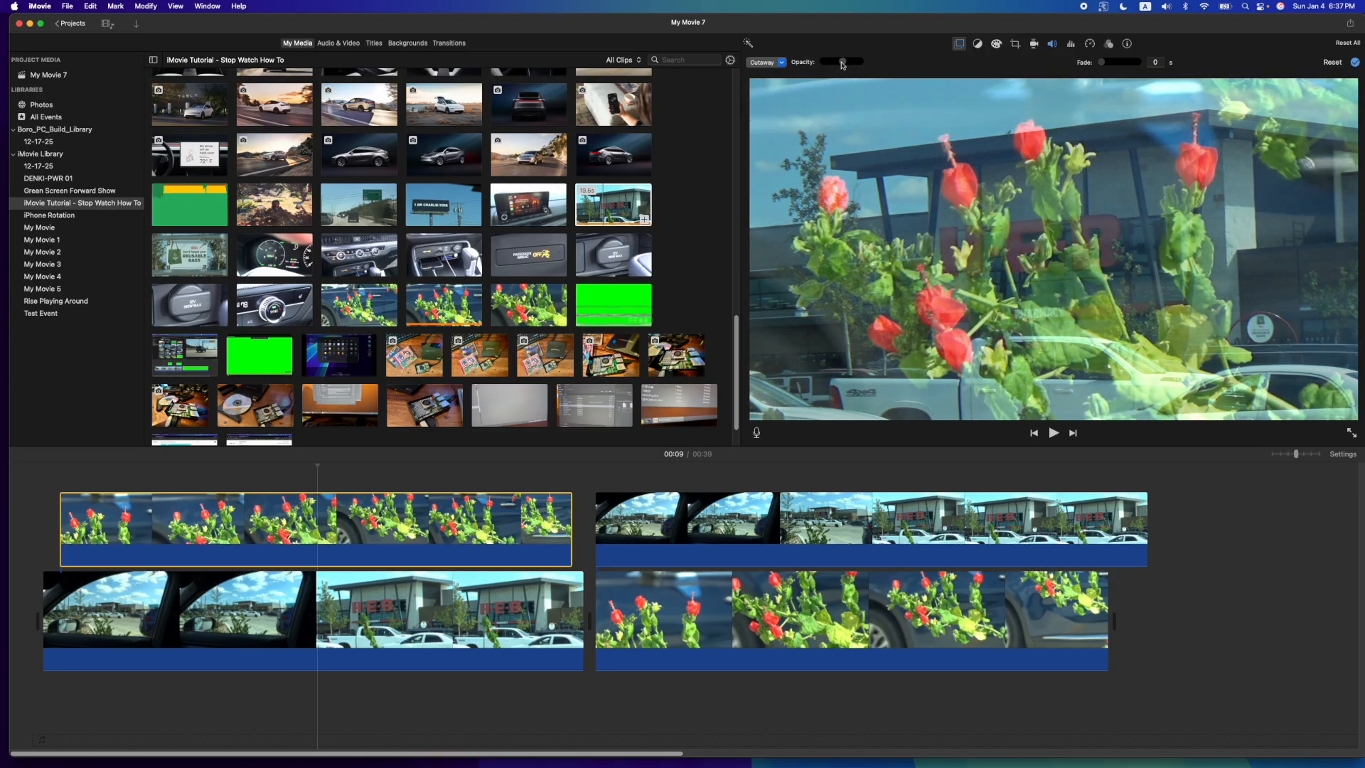
{"action": "left_click", "coordinate": [38, 523]}
{"action": "key", "text": "space"}
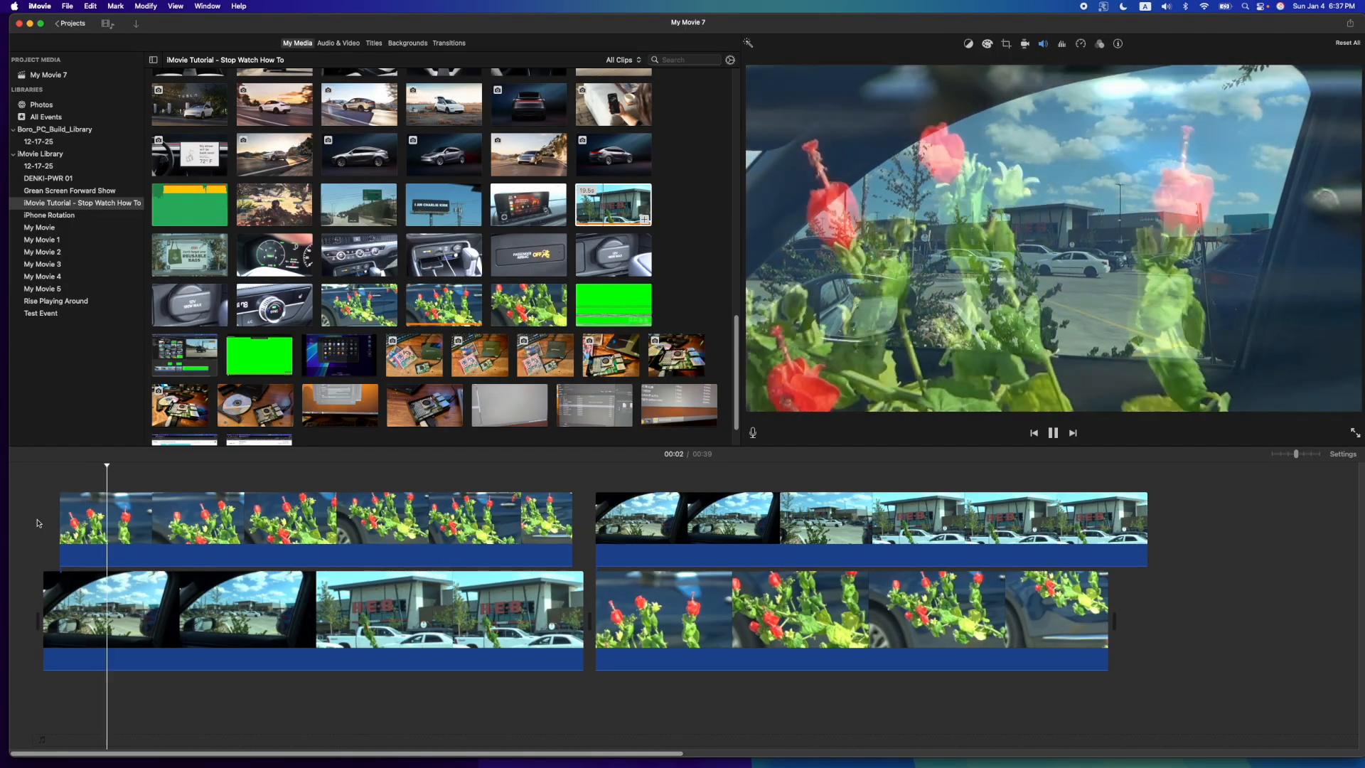
- Reduce the first flower overlay's opacity further to roughly one fifth, replaying the blend from the start to check it
{"action": "left_click", "coordinate": [144, 523]}
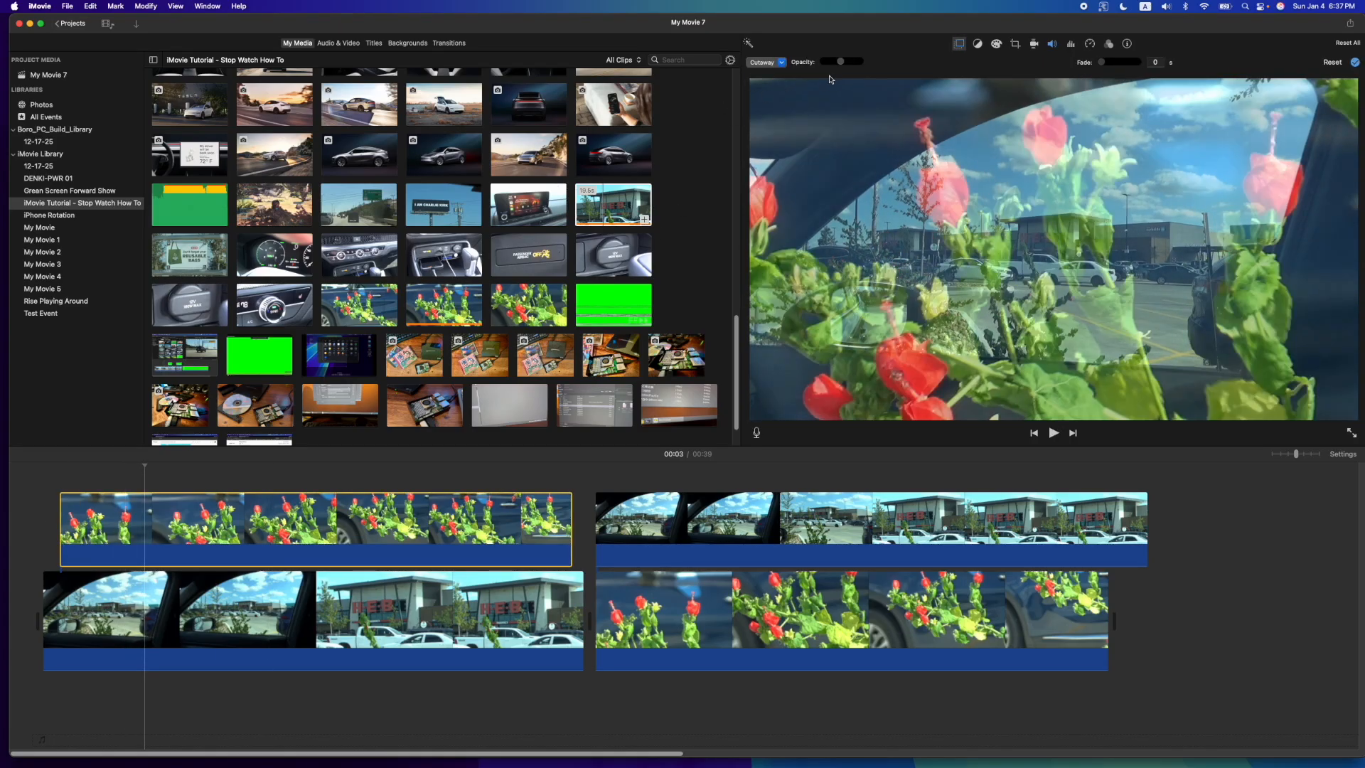
{"action": "left_click_drag", "start_coordinate": [837, 66], "coordinate": [829, 69]}
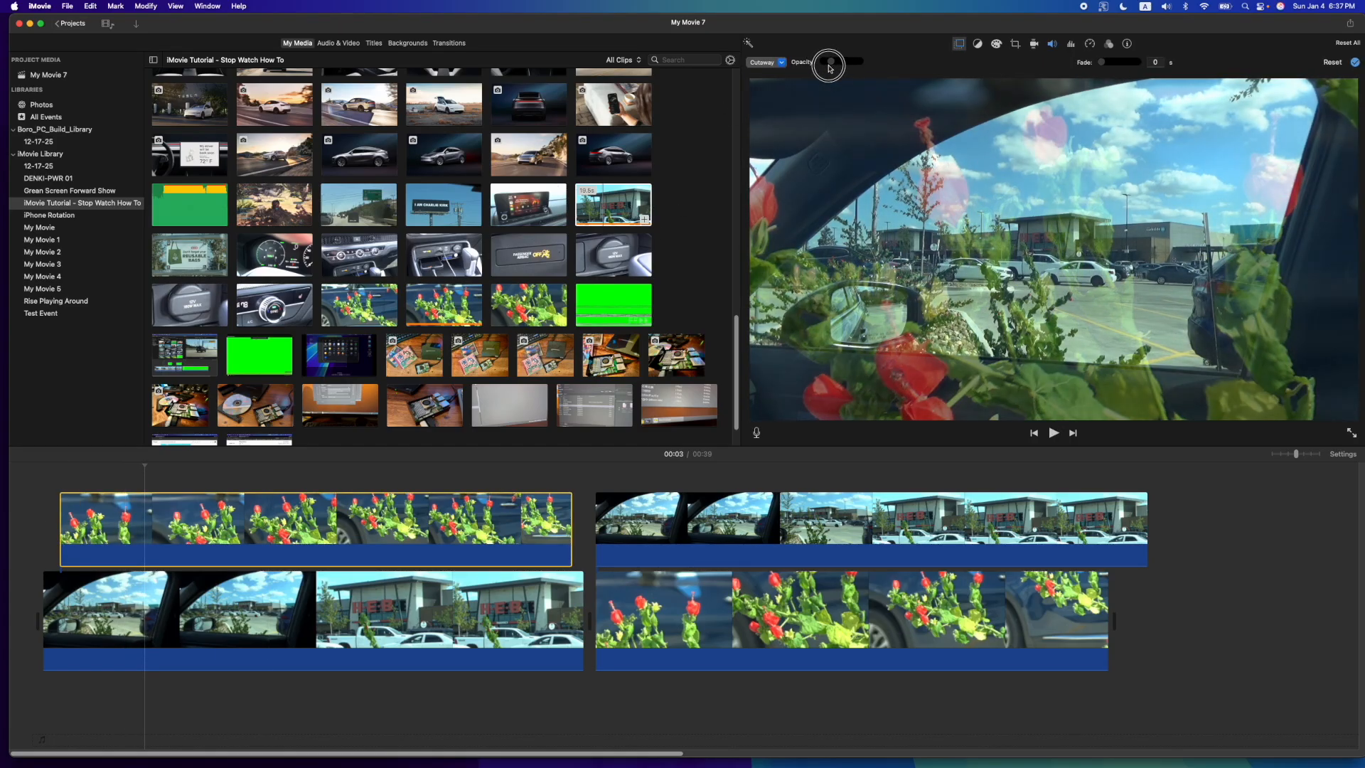
{"action": "left_click", "coordinate": [53, 537]}
{"action": "key", "text": "space"}
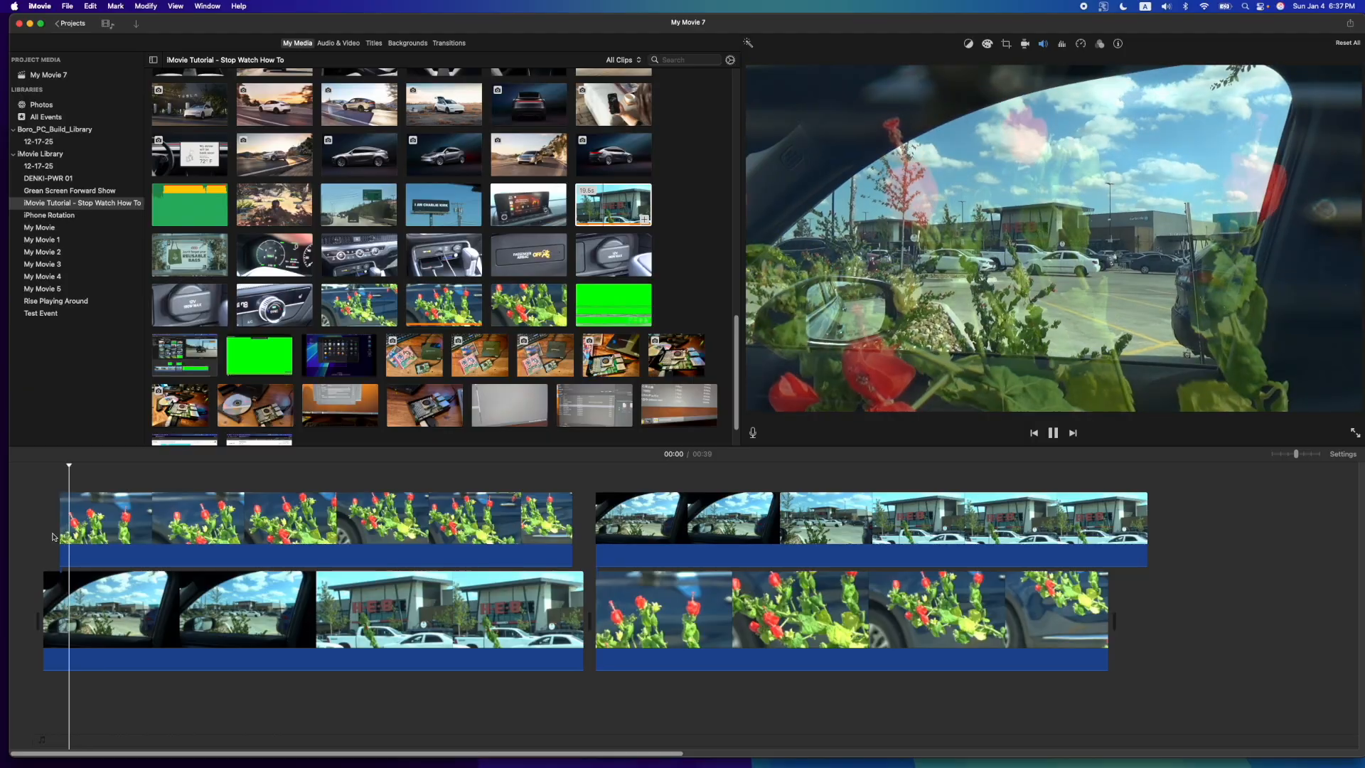
{"action": "key", "text": "space"}
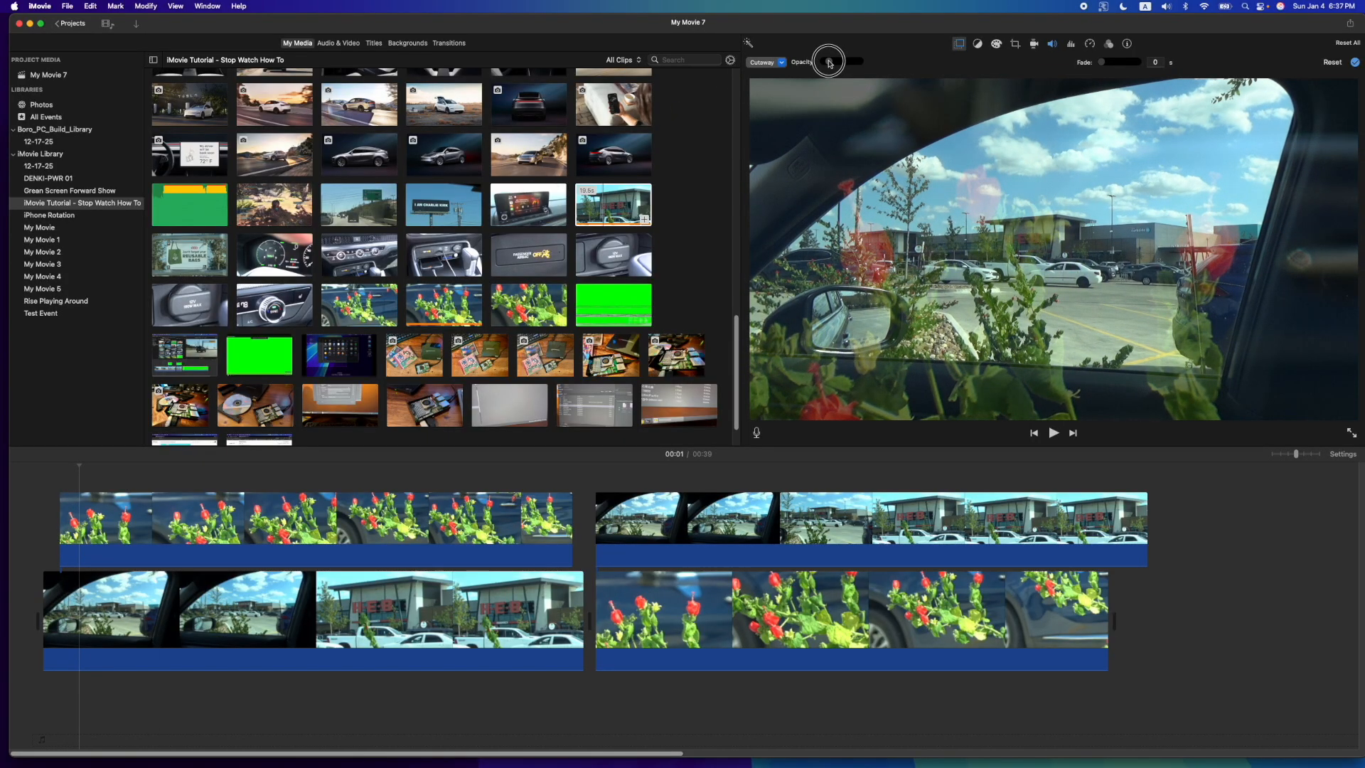
{"action": "left_click", "coordinate": [32, 540]}
{"action": "key", "text": "space"}
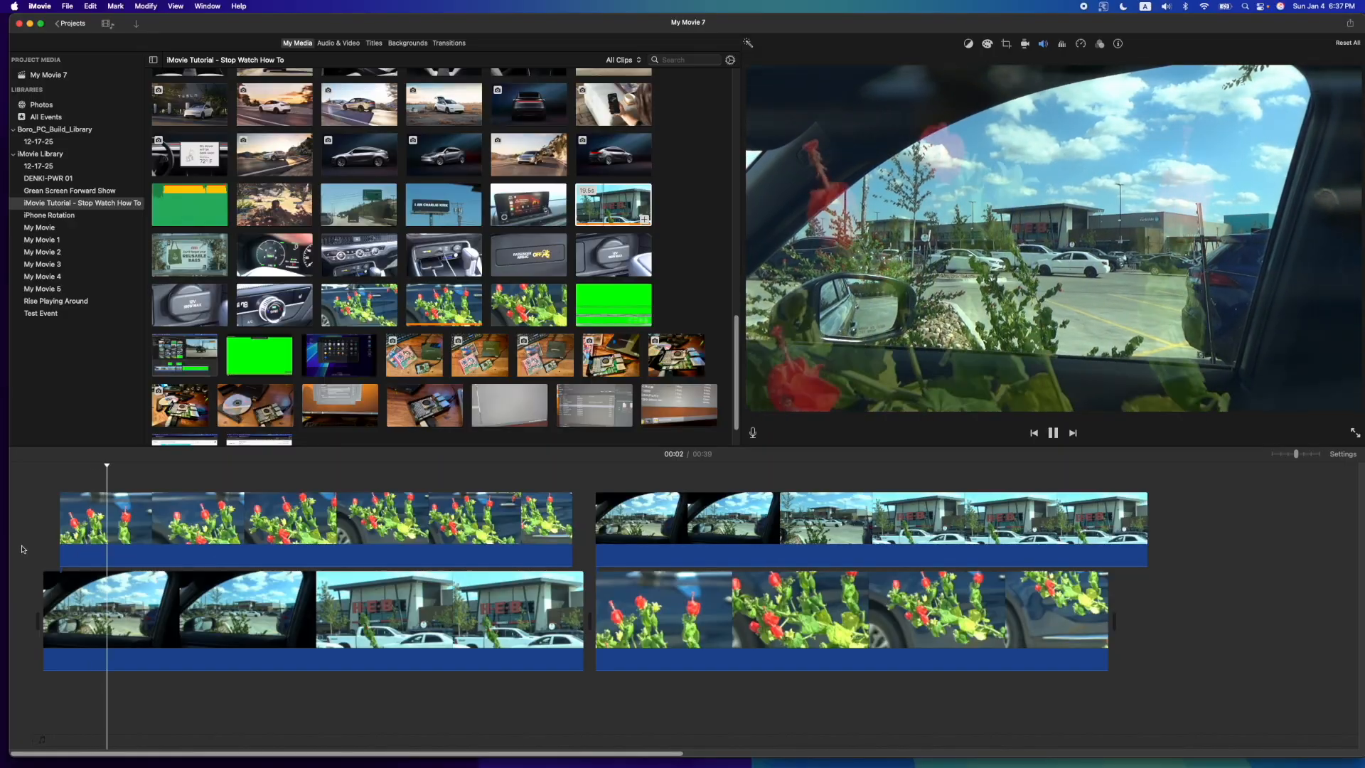
- Fade the first flower overlay in and out over 0.87 seconds
{"action": "left_click", "coordinate": [82, 533]}
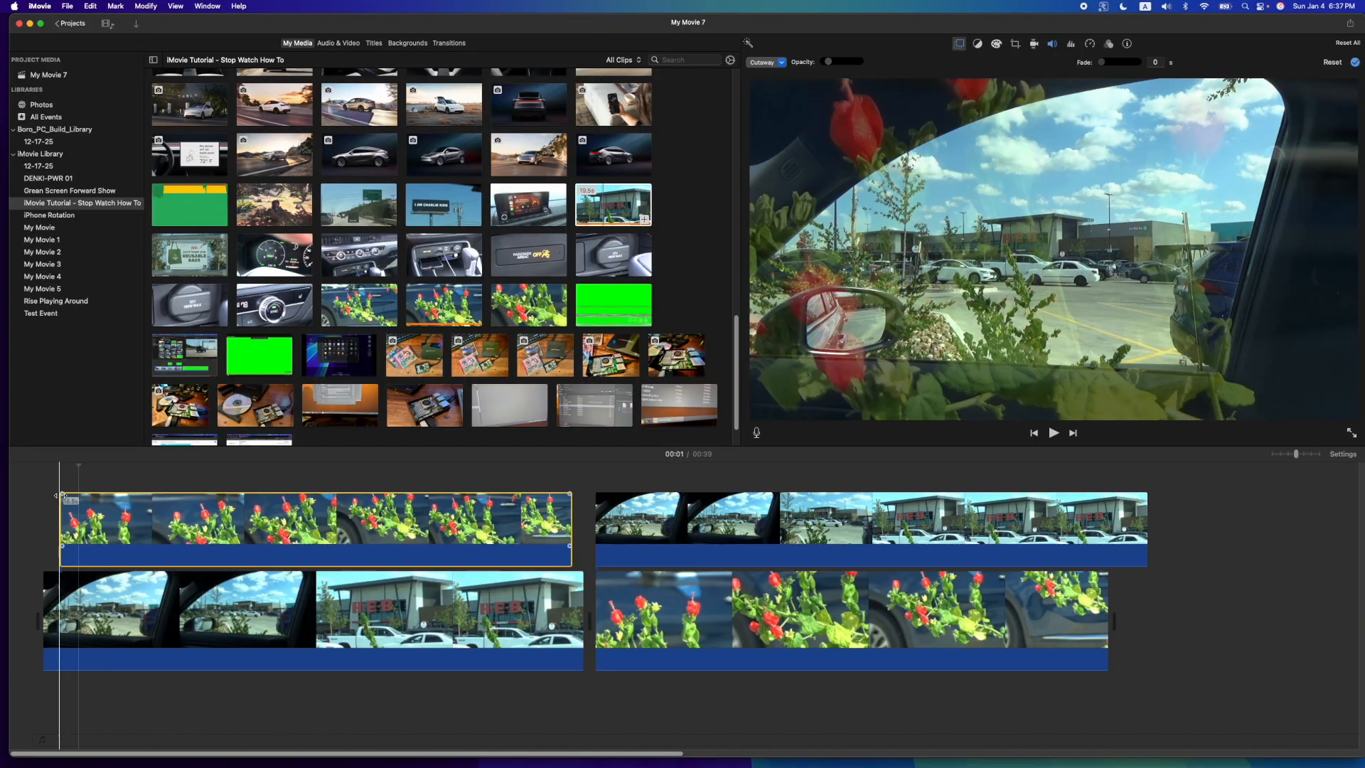
{"action": "left_click_drag", "start_coordinate": [62, 495], "coordinate": [83, 494]}
{"action": "left_click_drag", "start_coordinate": [555, 495], "coordinate": [549, 495]}
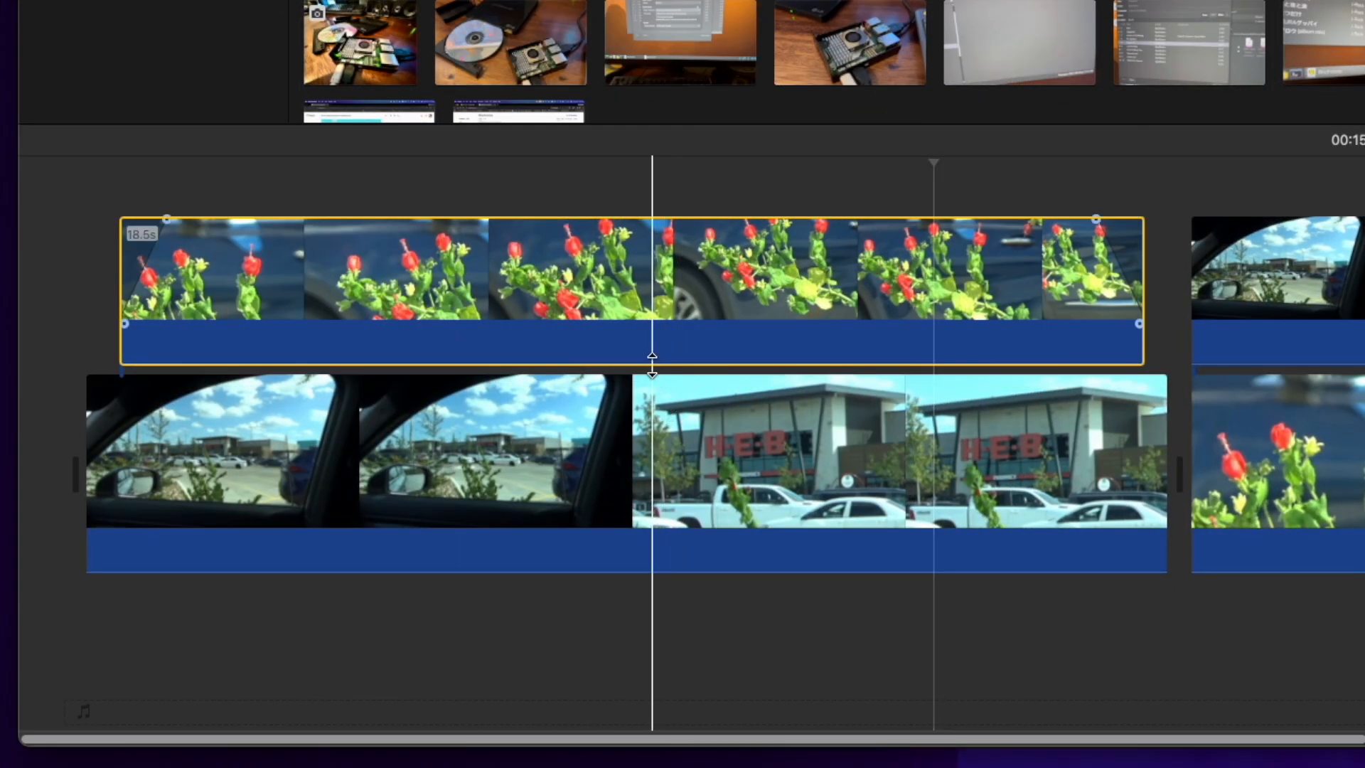
- Try raising the first flower overlay's audio volume, and mute it again
{"action": "left_click_drag", "start_coordinate": [326, 566], "coordinate": [326, 564]}
{"action": "left_click_drag", "start_coordinate": [652, 359], "coordinate": [655, 329]}
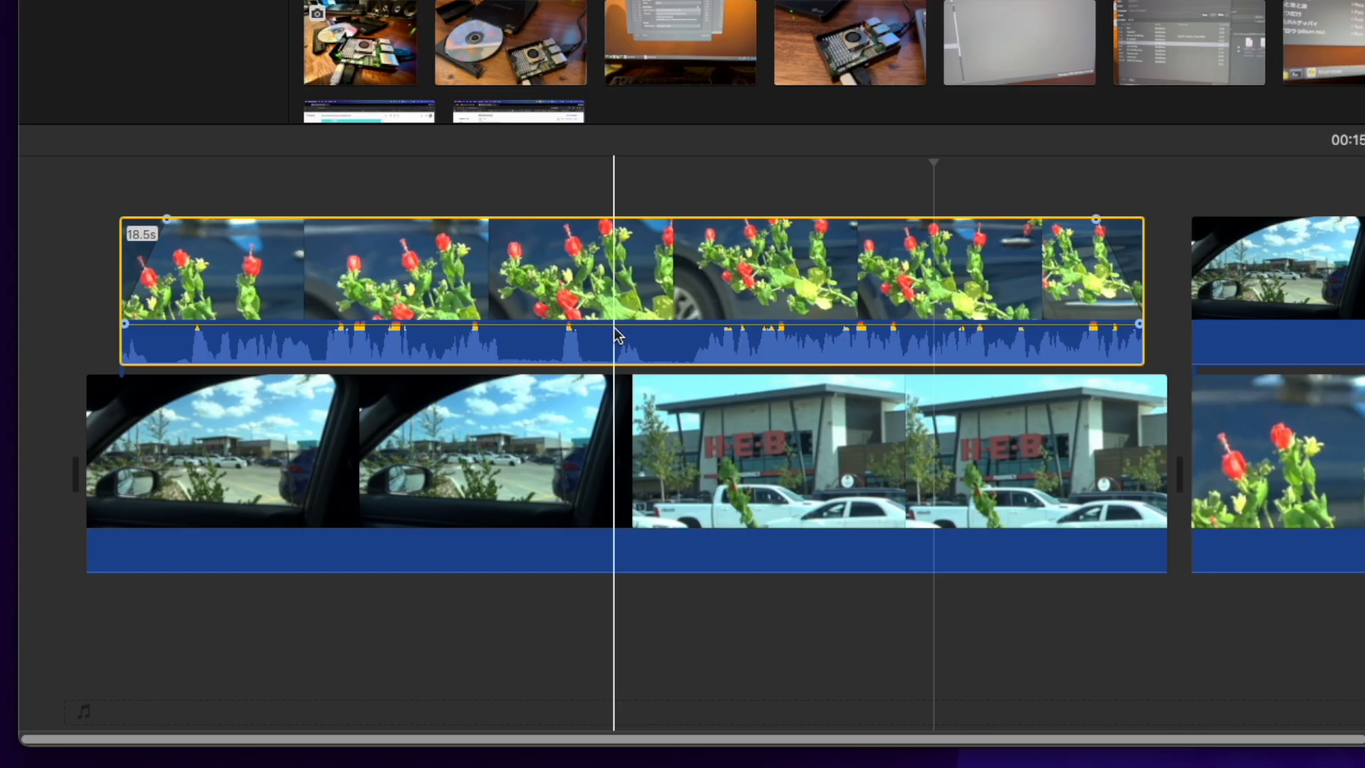
{"action": "left_click_drag", "start_coordinate": [637, 328], "coordinate": [632, 357]}
{"action": "left_click", "coordinate": [621, 412]}
{"action": "left_click", "coordinate": [615, 337]}
{"action": "left_click", "coordinate": [625, 417]}
{"action": "left_click", "coordinate": [608, 330]}
{"action": "left_click", "coordinate": [620, 413]}
{"action": "left_click", "coordinate": [610, 317]}
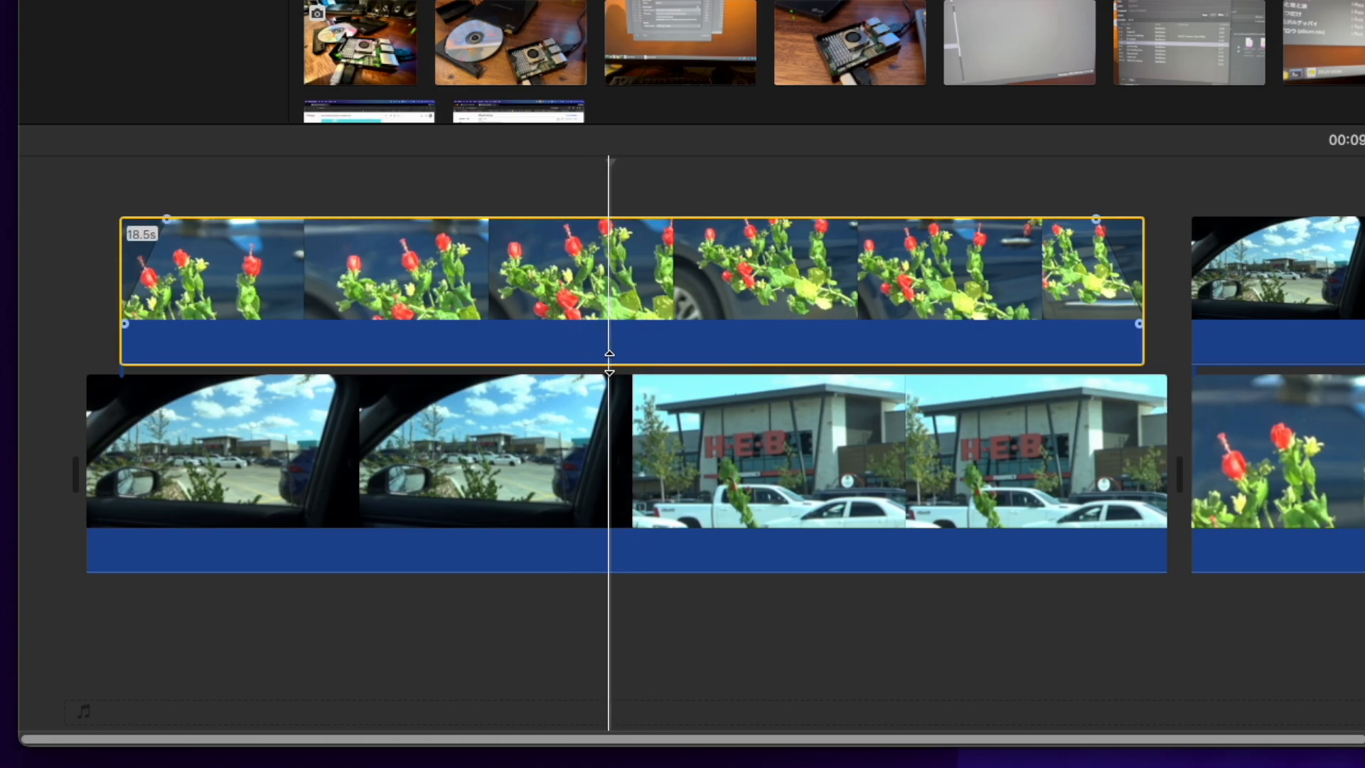
{"action": "mouse_move", "coordinate": [607, 344]}
{"action": "left_mouse_down"}
{"action": "mouse_move", "coordinate": [605, 333]}
{"action": "mouse_move", "coordinate": [604, 359]}
{"action": "left_mouse_up"}
{"action": "left_click", "coordinate": [603, 522]}
{"action": "mouse_move", "coordinate": [599, 574]}
{"action": "left_mouse_down"}
{"action": "mouse_move", "coordinate": [604, 542]}
{"action": "mouse_move", "coordinate": [603, 593]}
{"action": "left_mouse_up"}
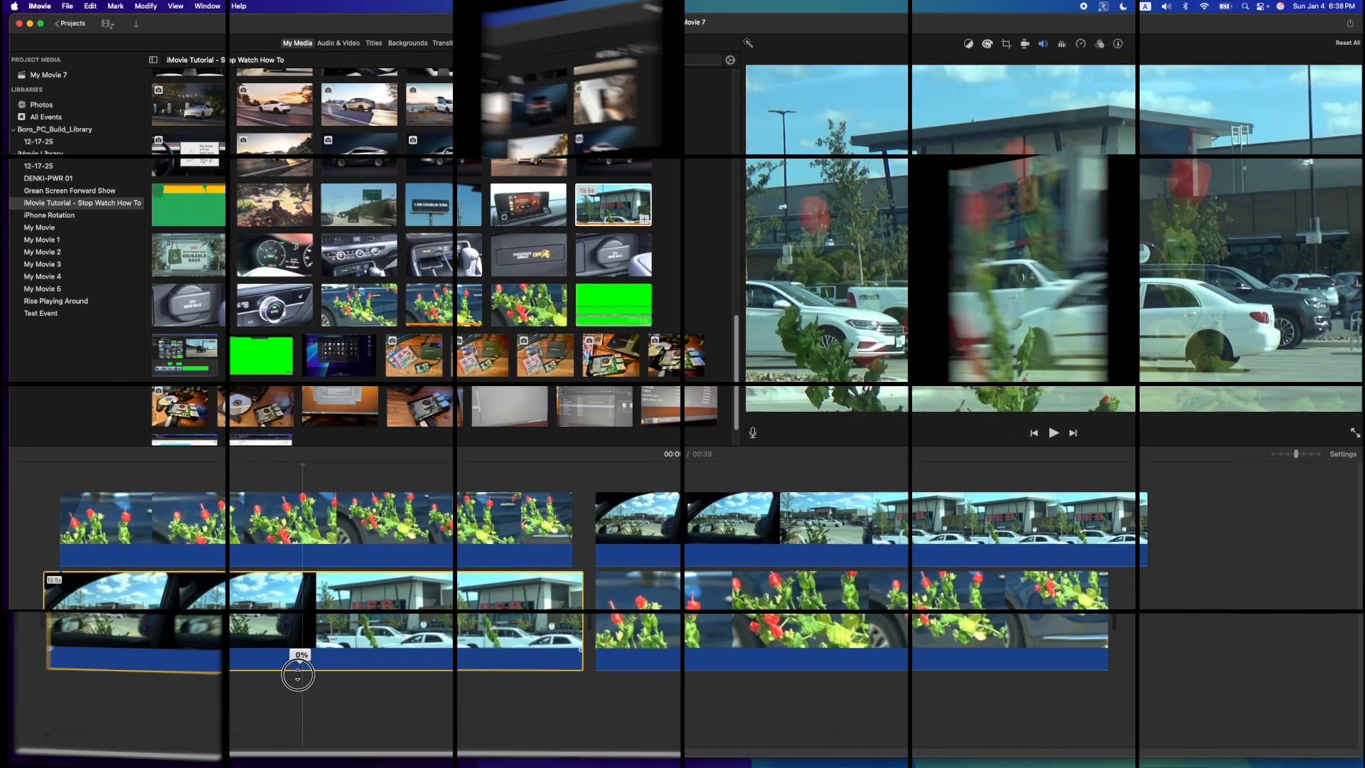
{"action": "mouse_move", "coordinate": [296, 674]}
{"action": "left_mouse_down"}
{"action": "mouse_move", "coordinate": [292, 653]}
{"action": "mouse_move", "coordinate": [295, 674]}
{"action": "left_mouse_up"}
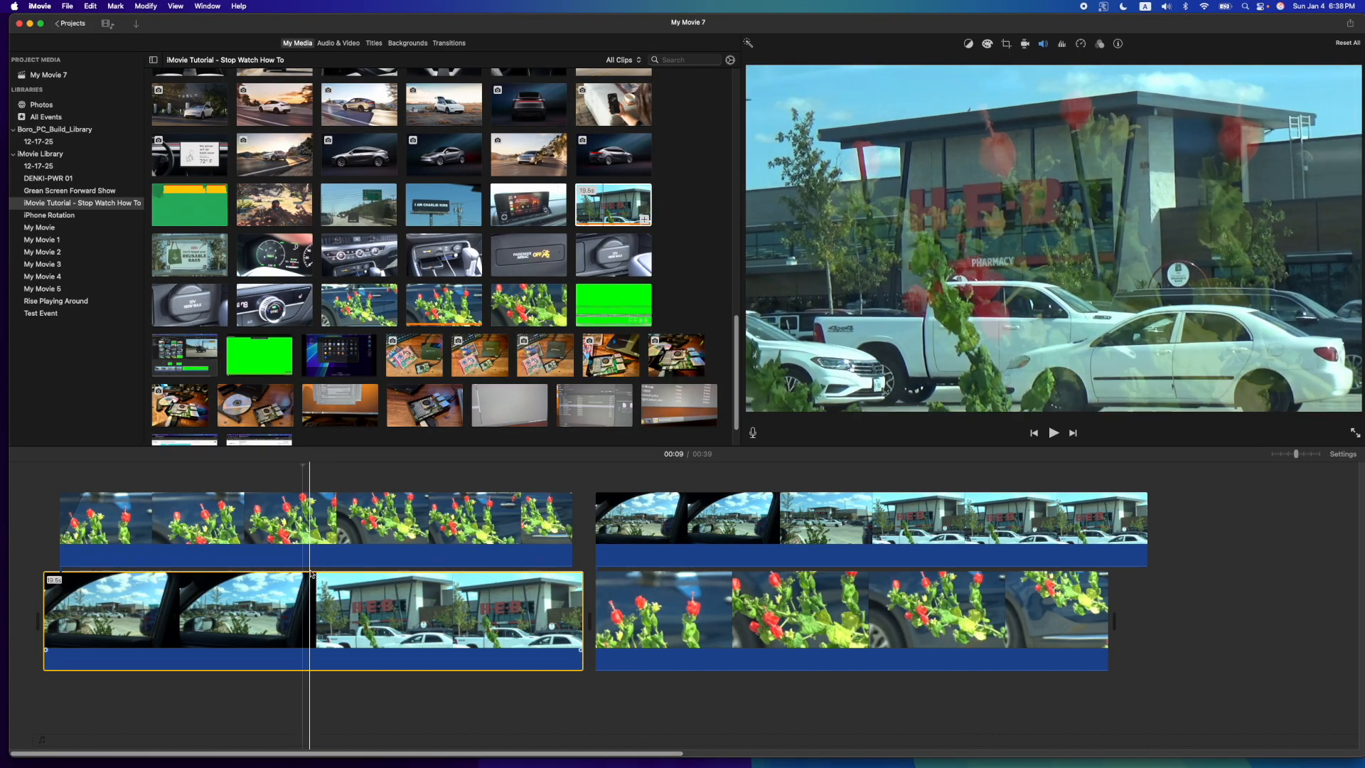
{"action": "left_click", "coordinate": [221, 530]}
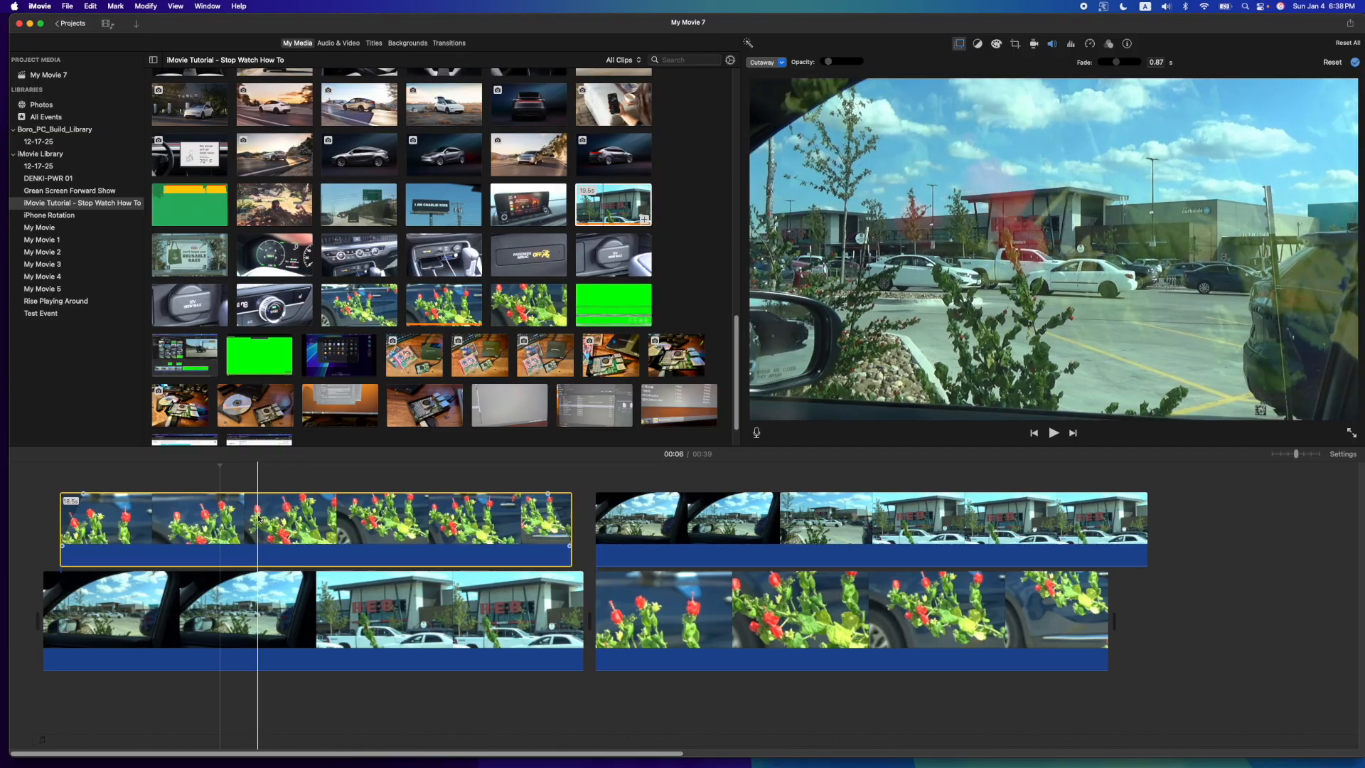
- Trim the end of the parking lot overlay to match the flower clip beneath it and lower the overlay's opacity to about half
{"action": "left_click", "coordinate": [720, 622]}
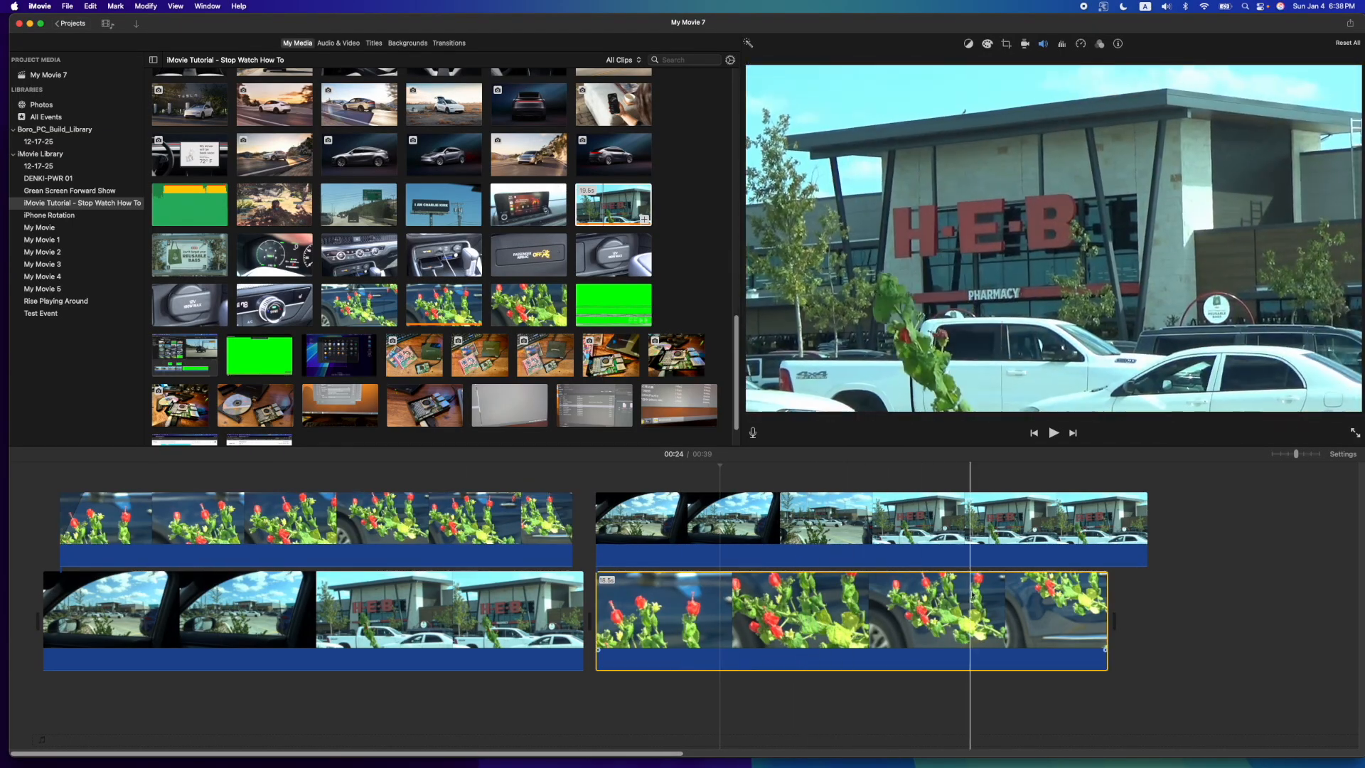
{"action": "left_click", "coordinate": [743, 526]}
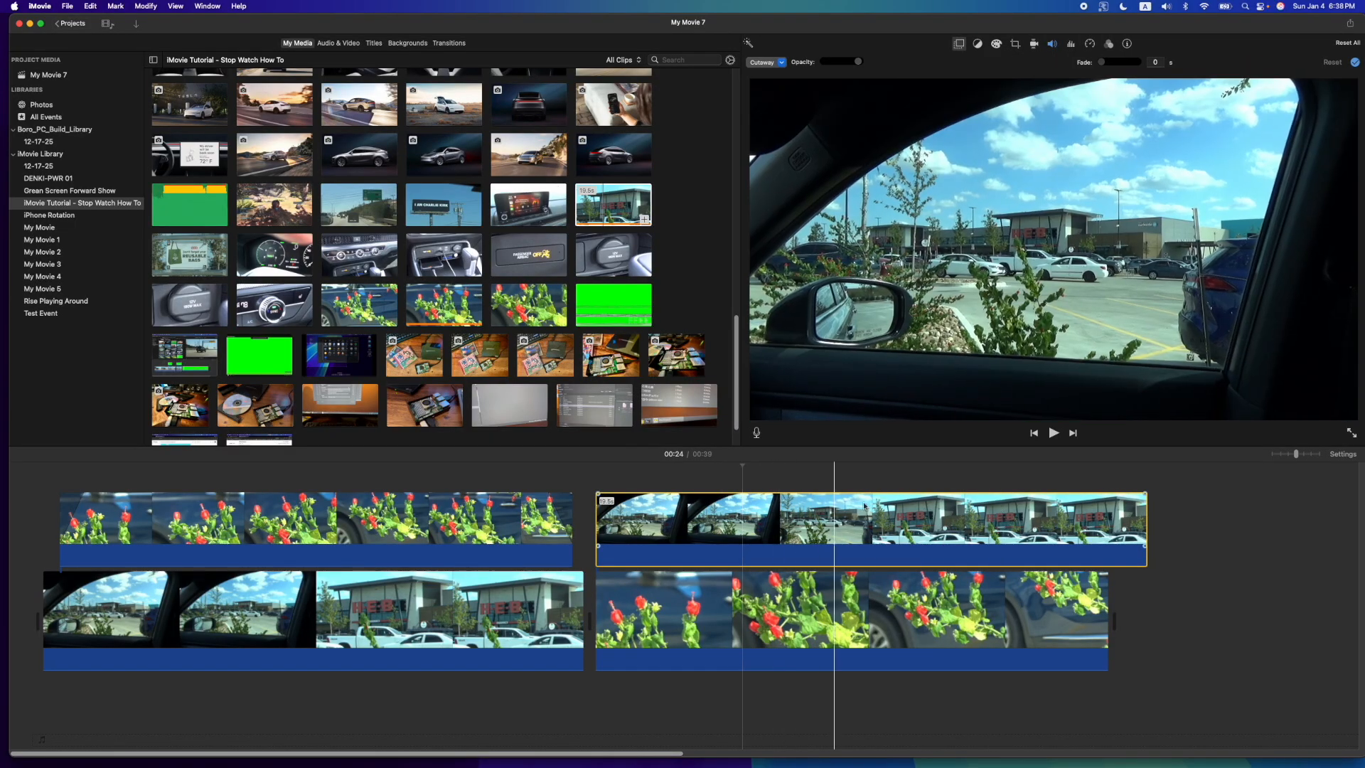
{"action": "key", "text": "Delete"}
{"action": "left_click", "coordinate": [800, 513]}
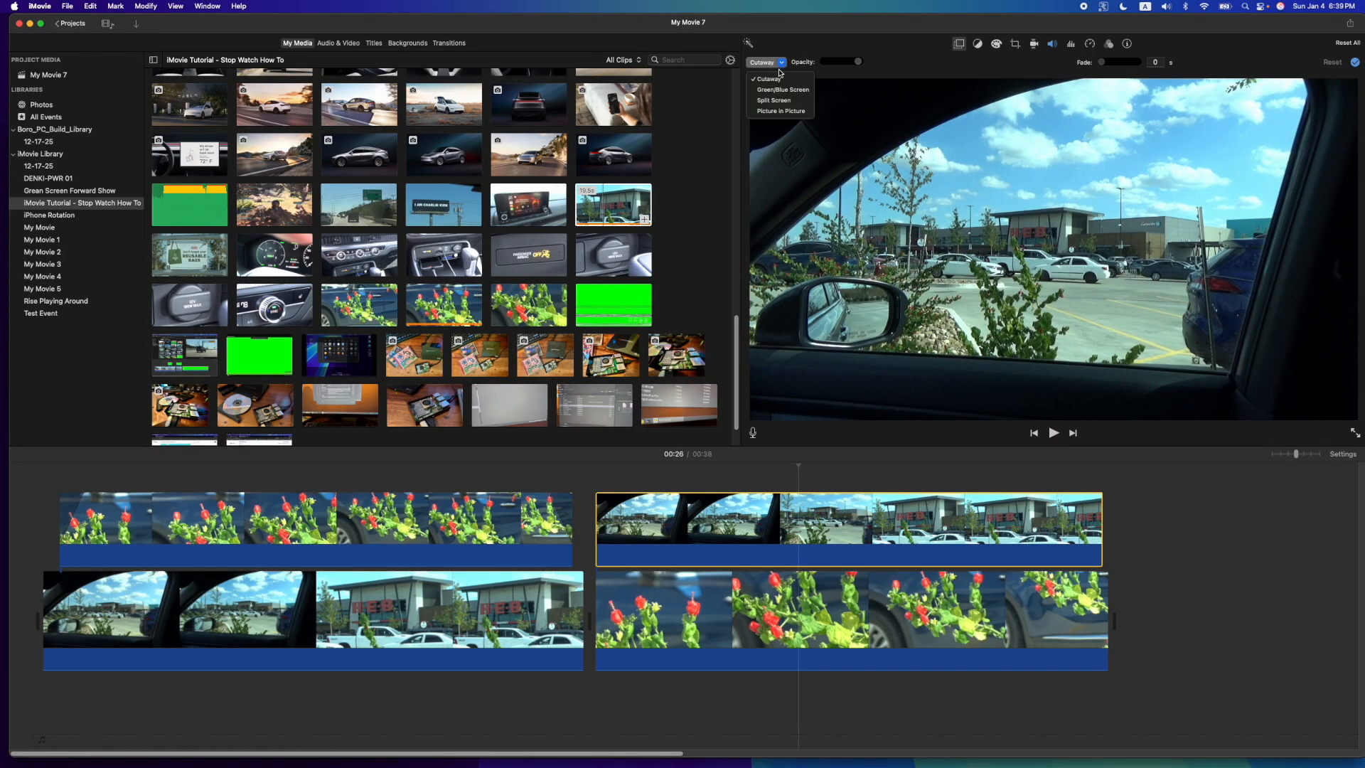
{"action": "left_click_drag", "start_coordinate": [853, 64], "coordinate": [846, 65]}
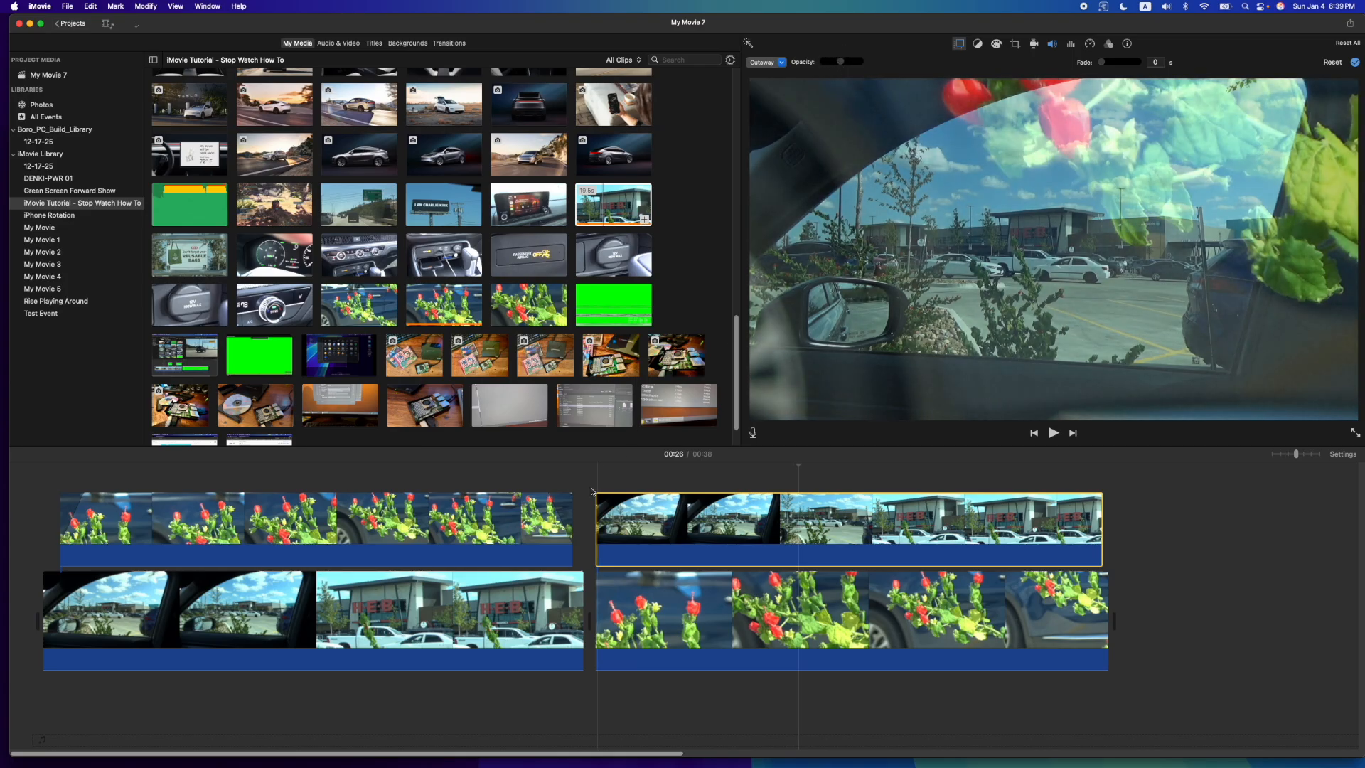
- Shift the parking lot overlay to begin about 2 seconds after the flower clip's start, and play that section
{"action": "left_click_drag", "start_coordinate": [619, 517], "coordinate": [691, 518]}
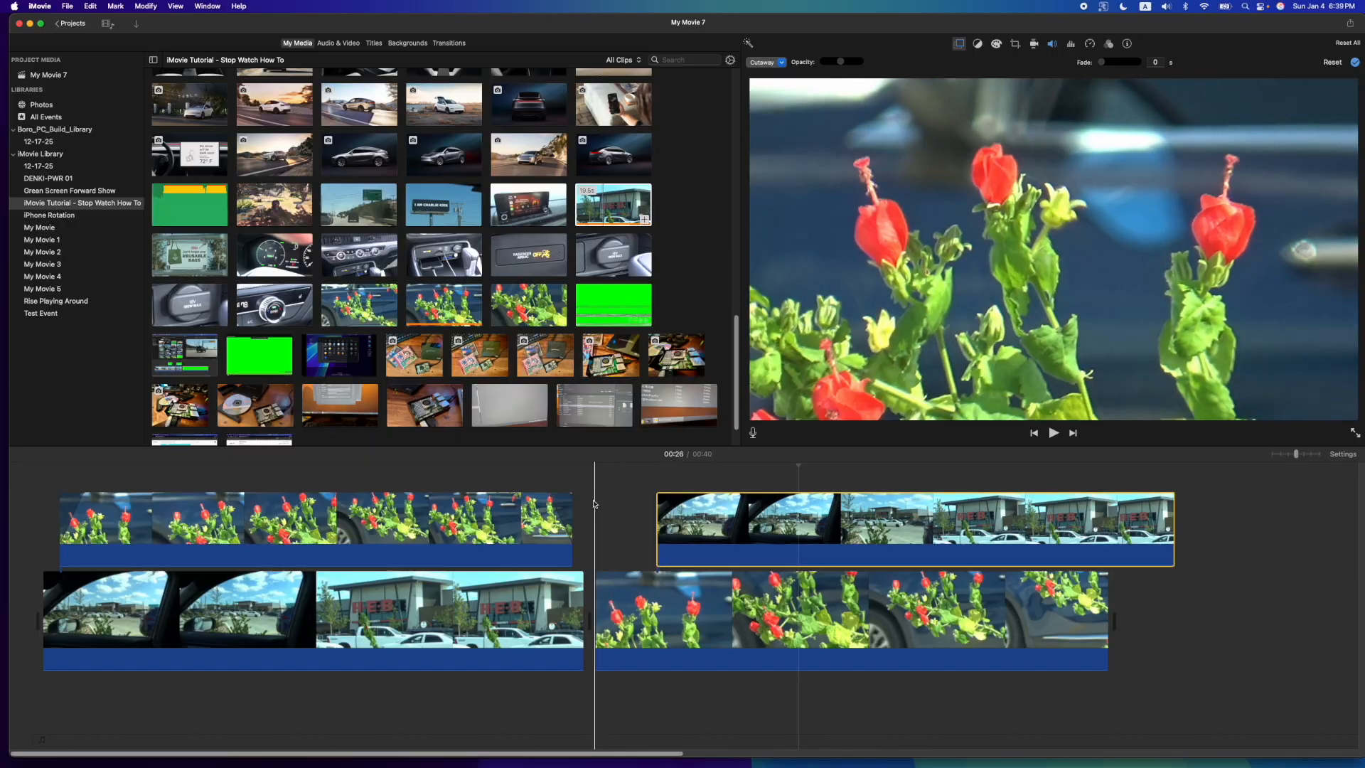
{"action": "left_click", "coordinate": [590, 500]}
{"action": "key", "text": "space"}
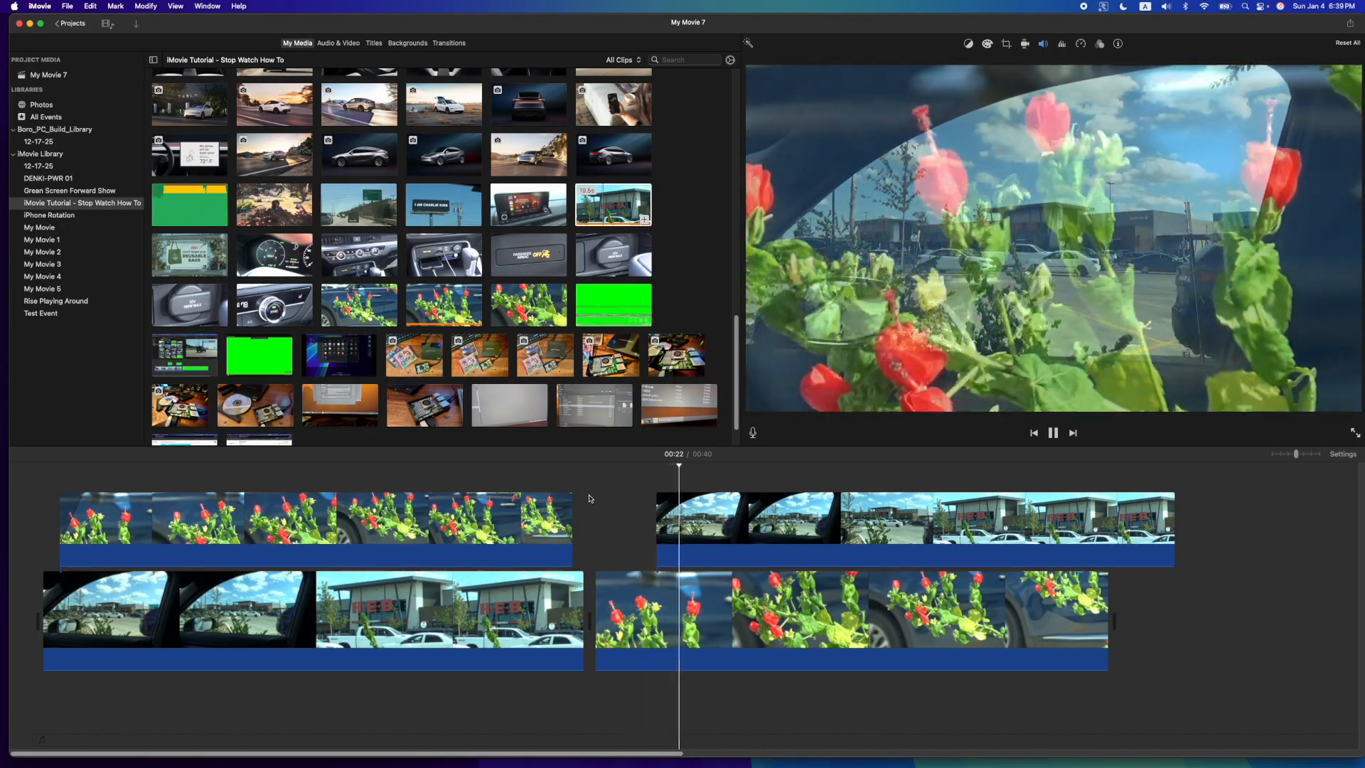
{"action": "key", "text": "space"}
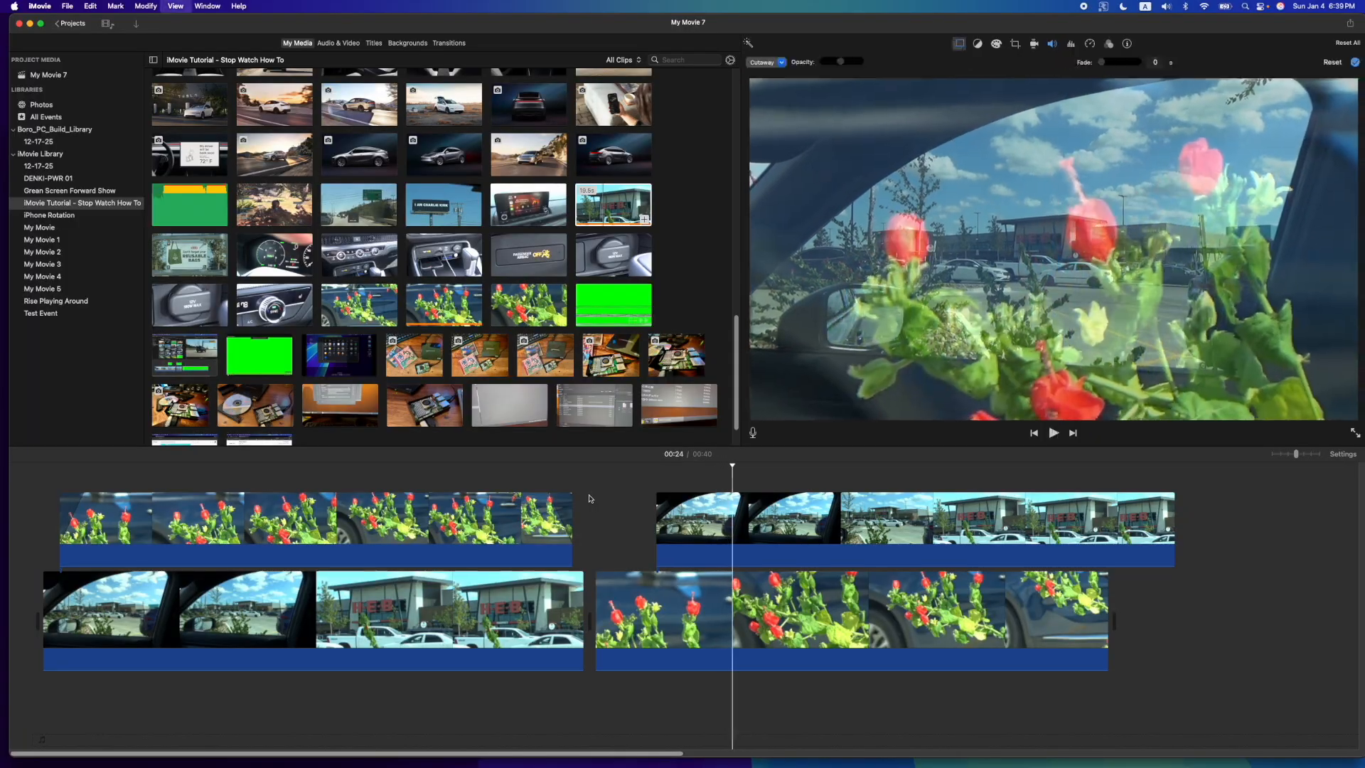